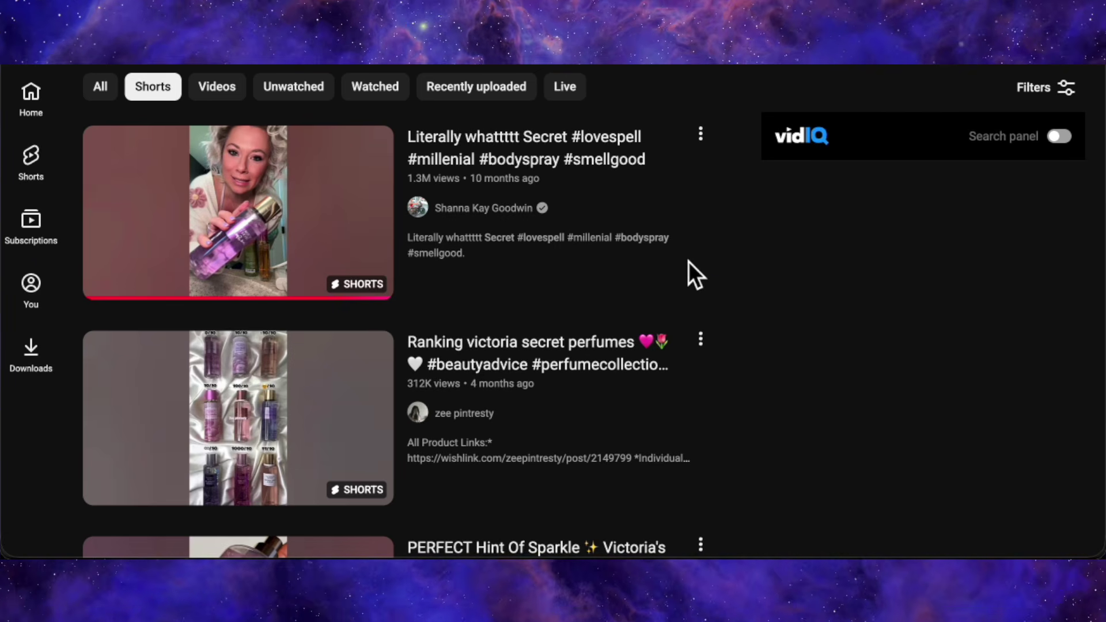
{"action": "left_click", "coordinate": [725, 262]}
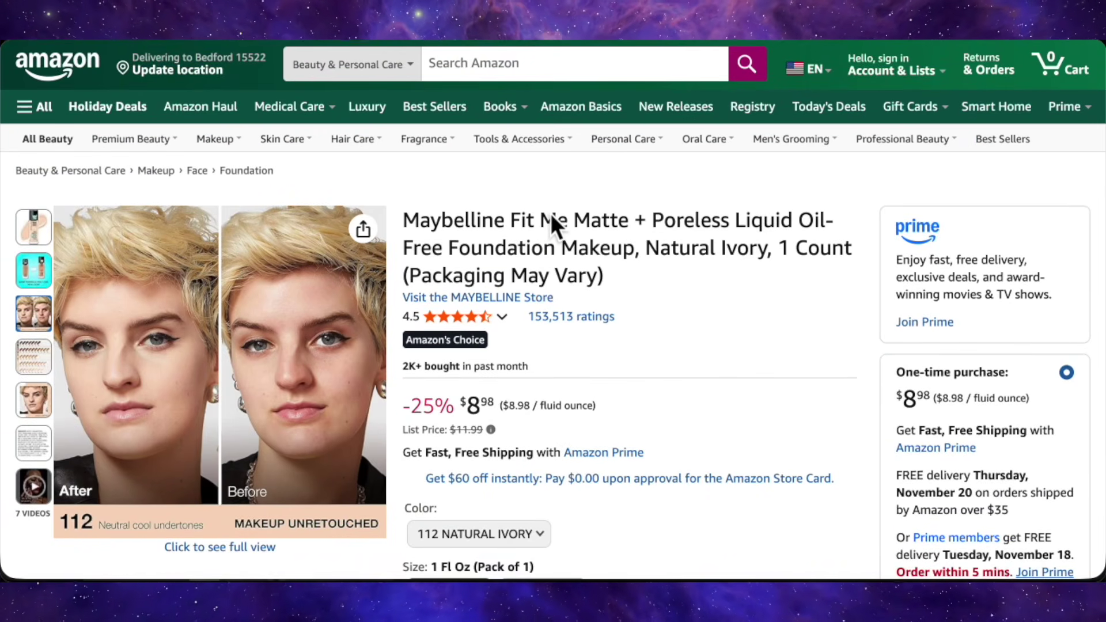
- Examine the Maybelline Fit Me foundation listing on Amazon, including its price, description and frequently bought together items
{"action": "scroll", "coordinate": [551, 213], "scroll_direction": "down", "scroll_amount": 2}
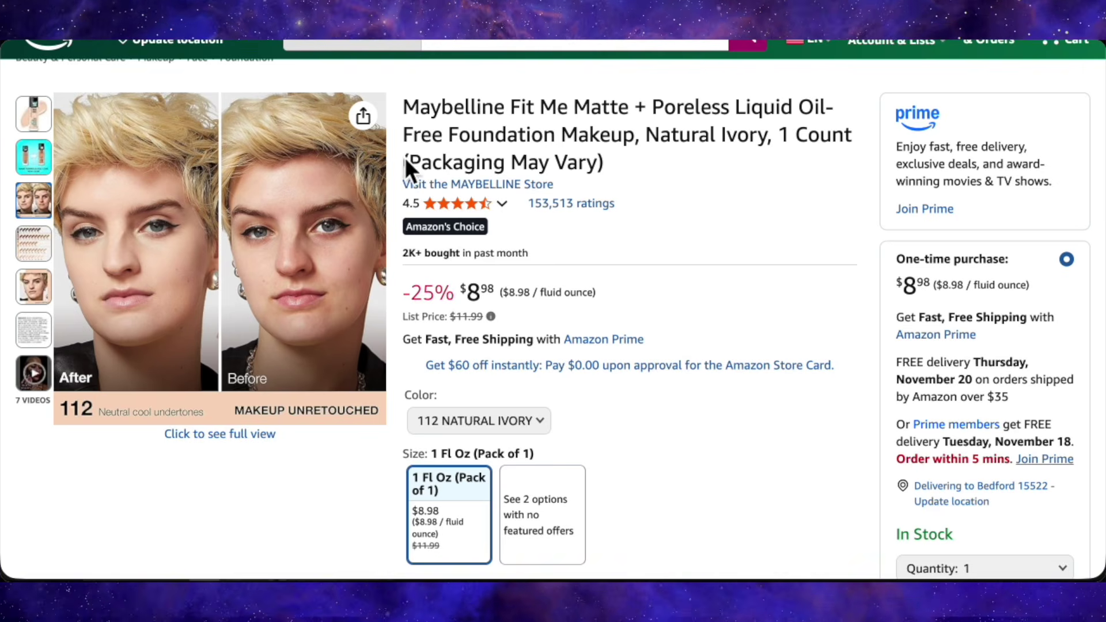
{"action": "scroll", "coordinate": [398, 161], "scroll_direction": "down", "scroll_amount": 4}
{"action": "scroll", "coordinate": [414, 244], "scroll_direction": "down", "scroll_amount": 2}
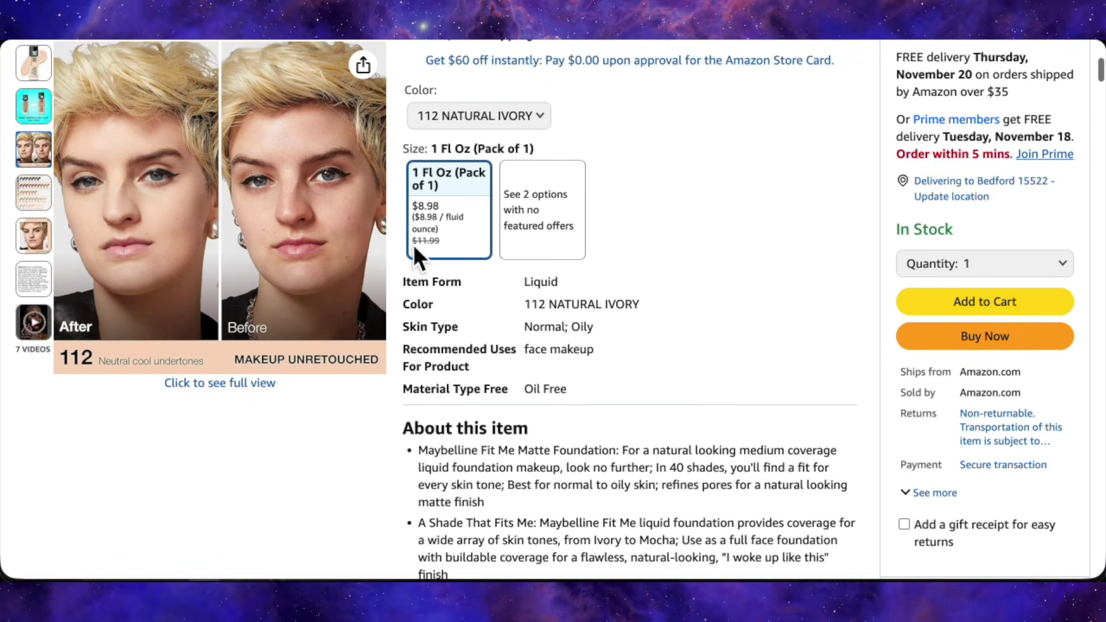
{"action": "scroll", "coordinate": [414, 246], "scroll_direction": "down", "scroll_amount": 5}
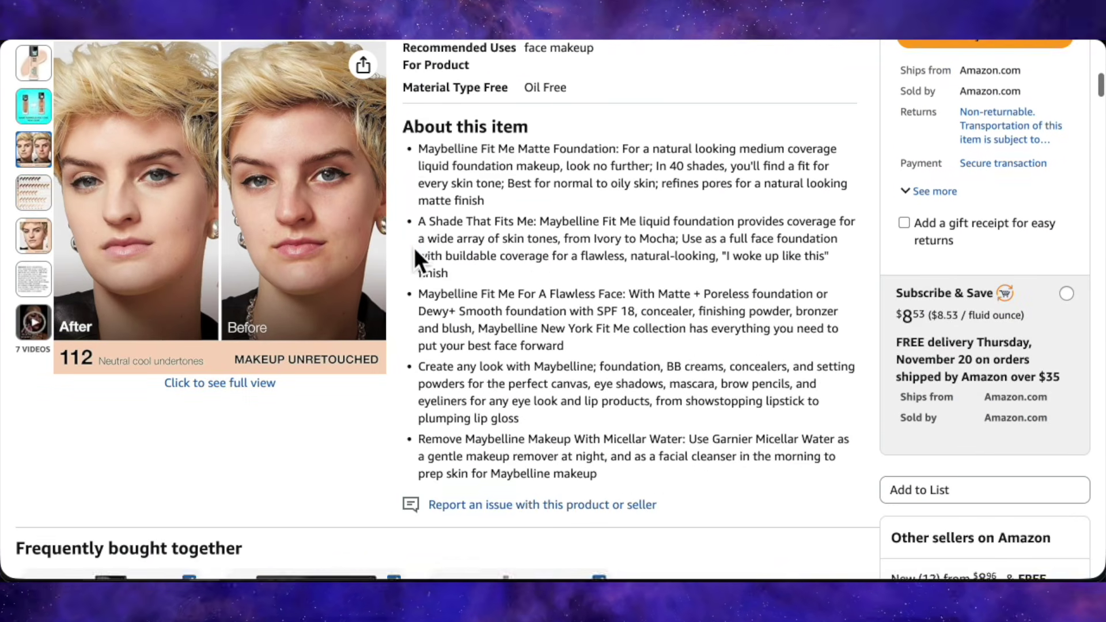
{"action": "scroll", "coordinate": [414, 247], "scroll_direction": "down", "scroll_amount": 11}
{"action": "scroll", "coordinate": [414, 248], "scroll_direction": "up", "scroll_amount": 5}
{"action": "scroll", "coordinate": [414, 248], "scroll_direction": "up", "scroll_amount": 1}
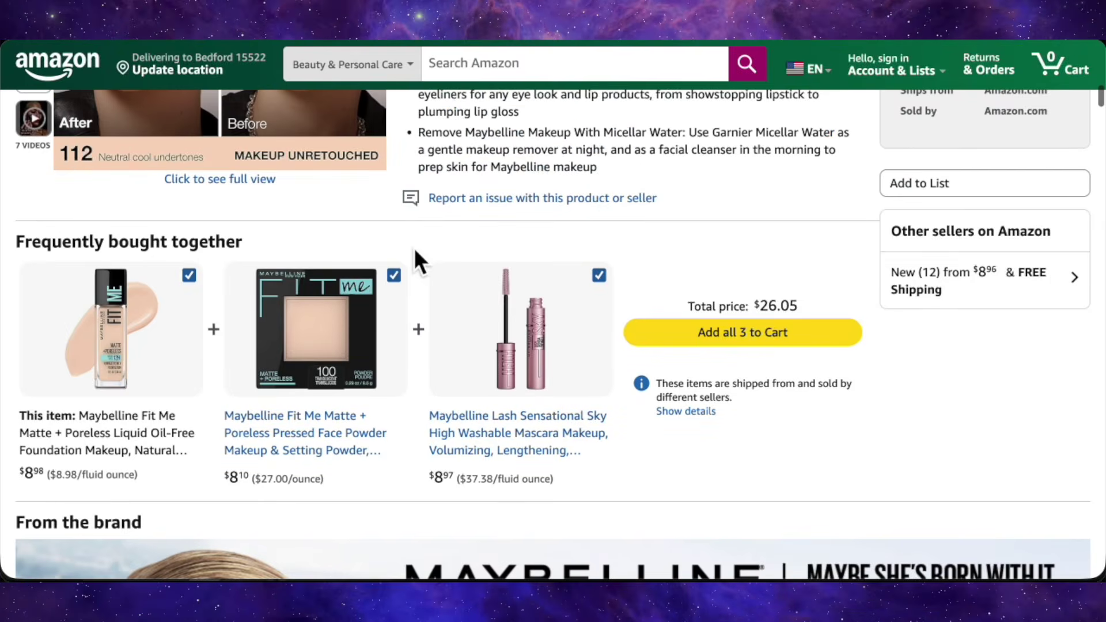
{"action": "scroll", "coordinate": [414, 248], "scroll_direction": "down", "scroll_amount": 5}
{"action": "scroll", "coordinate": [414, 247], "scroll_direction": "up", "scroll_amount": 12}
{"action": "scroll", "coordinate": [414, 248], "scroll_direction": "up", "scroll_amount": 8}
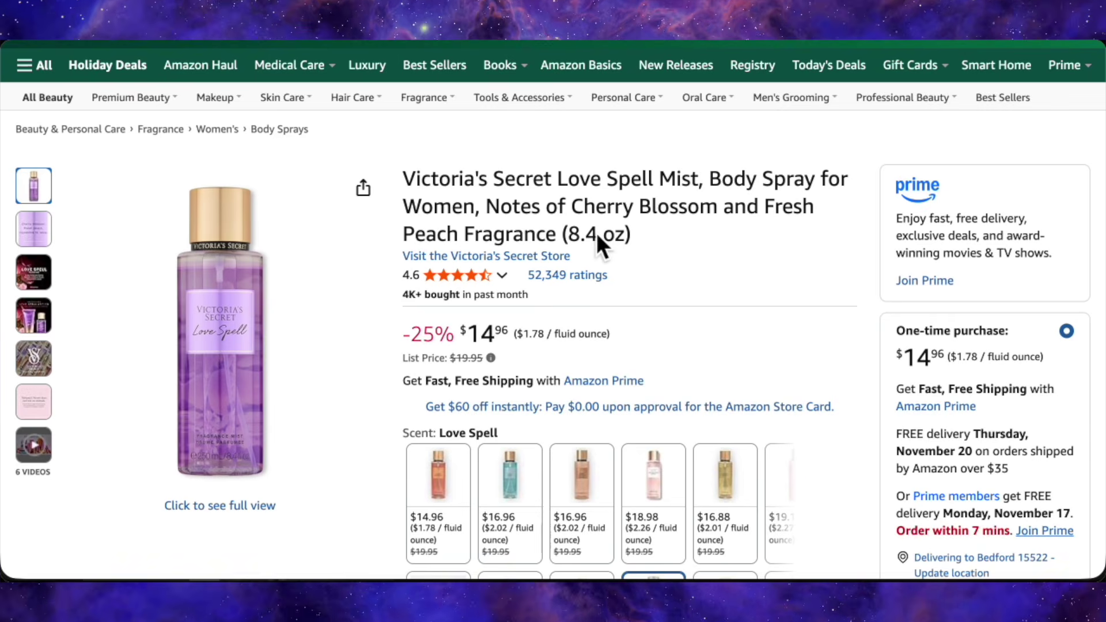
- Copy "Victoria's Secret Love Spell Mist, Body Spray for Women," from the product title on its Amazon page
{"action": "scroll", "coordinate": [596, 233], "scroll_direction": "down", "scroll_amount": 8}
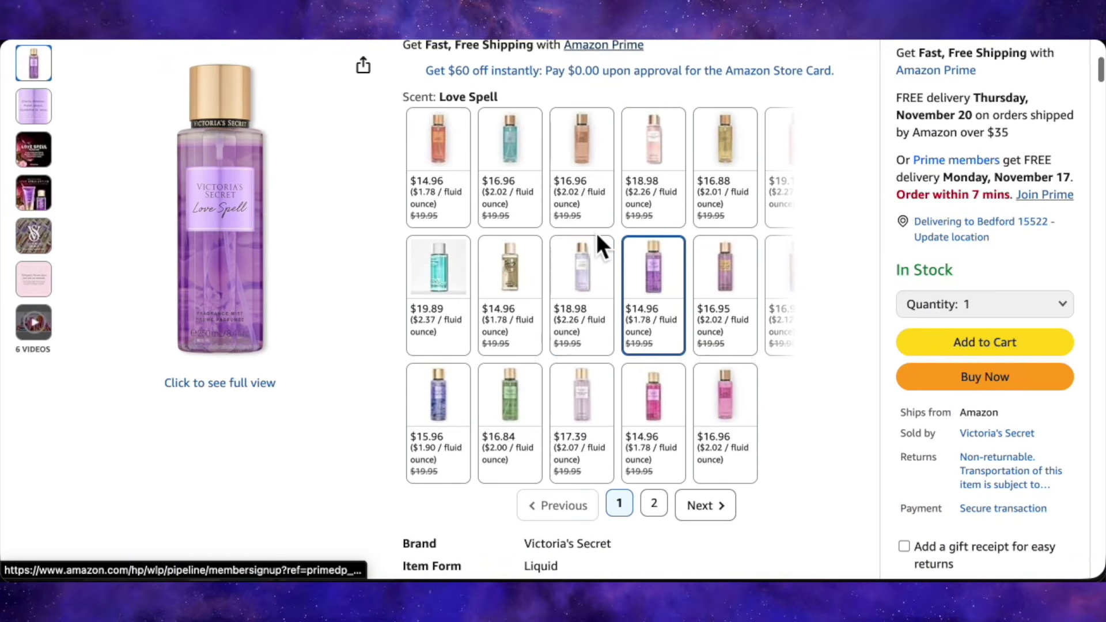
{"action": "scroll", "coordinate": [597, 233], "scroll_direction": "up", "scroll_amount": 8}
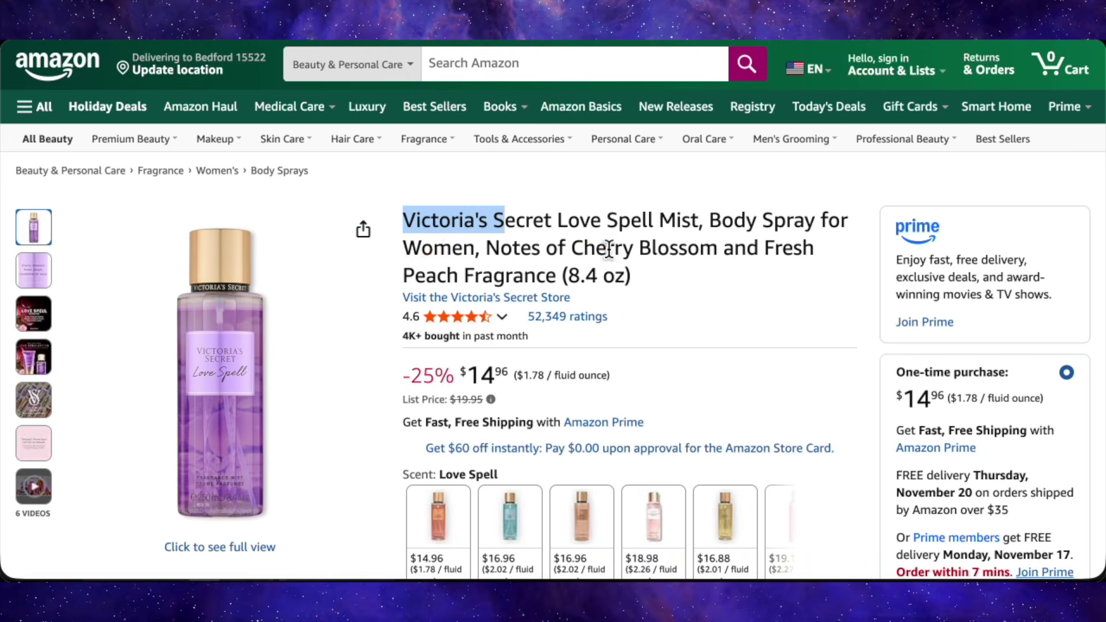
{"action": "left_click_drag", "start_coordinate": [609, 249], "coordinate": [609, 249]}
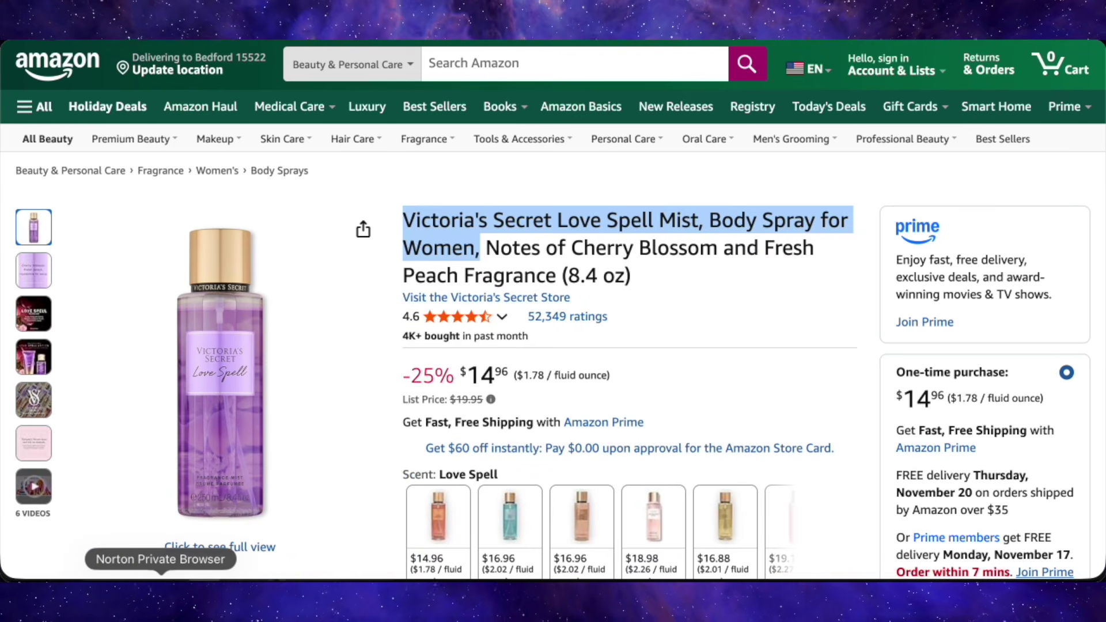
- Switch to YouTube and search for the copied title "Victoria's Secret Love Spell Mist, Body Spray for Women," replacing the existing query
{"action": "left_click", "coordinate": [161, 600]}
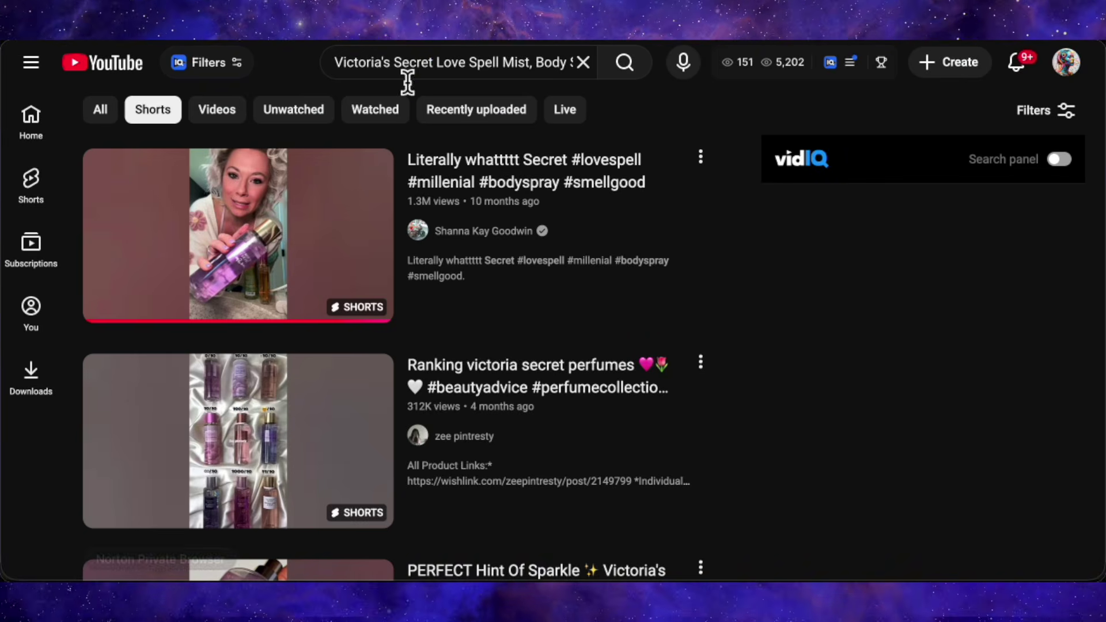
{"action": "left_click", "coordinate": [412, 62]}
{"action": "triple_click", "coordinate": [412, 61]}
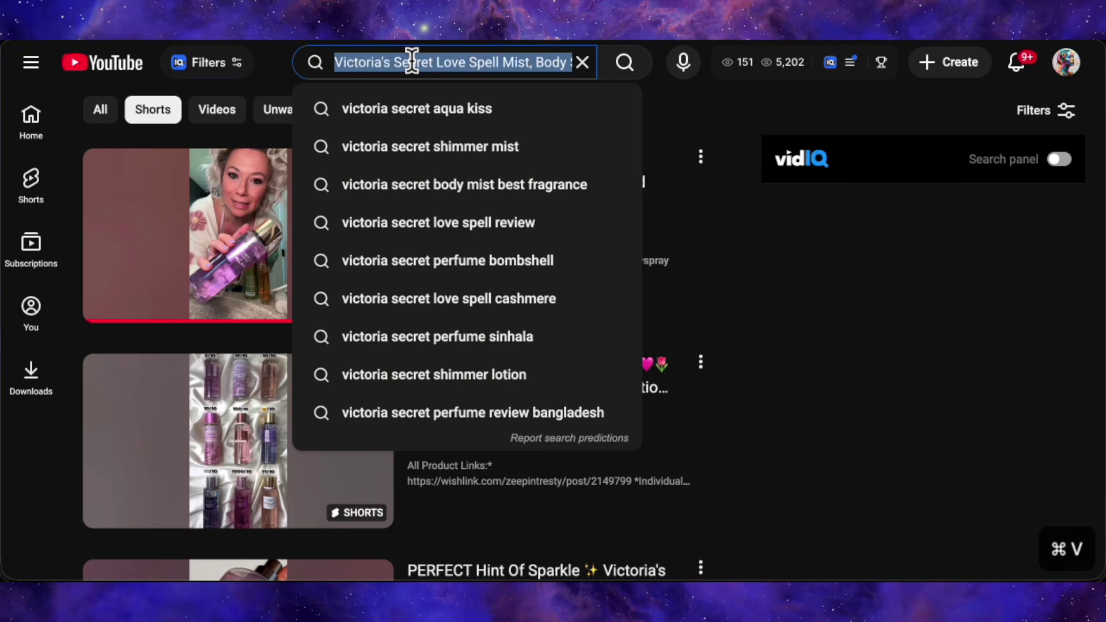
{"action": "key", "text": "super+v"}
{"action": "key", "text": "Return"}
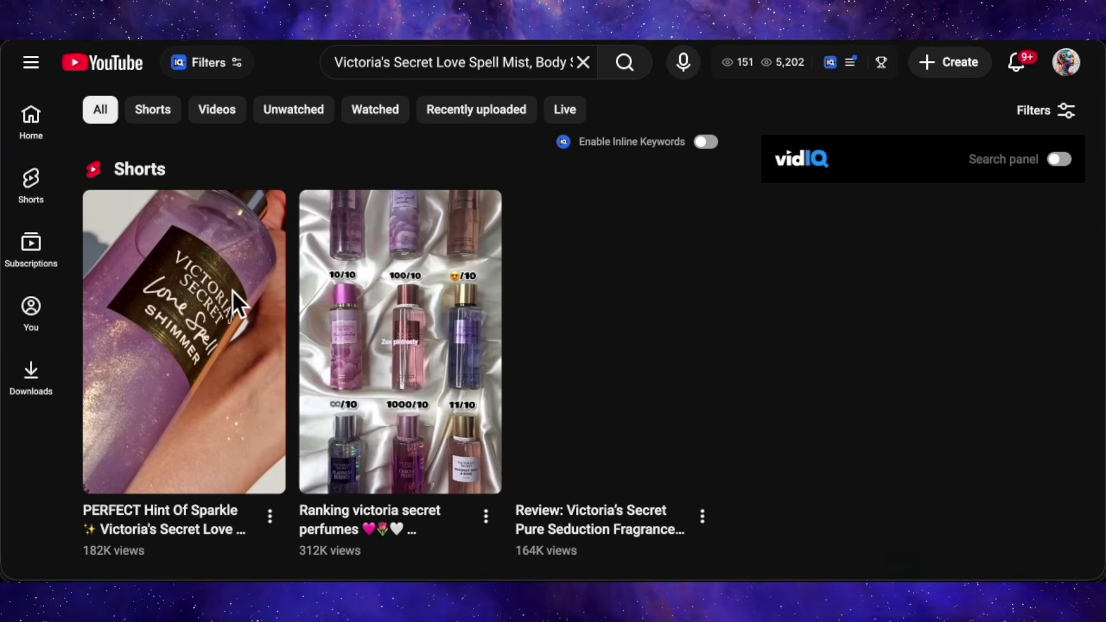
- Examine the Shorts results for the Love Spell body mist and compare their view counts
{"action": "scroll", "coordinate": [236, 295], "scroll_direction": "down", "scroll_amount": 2}
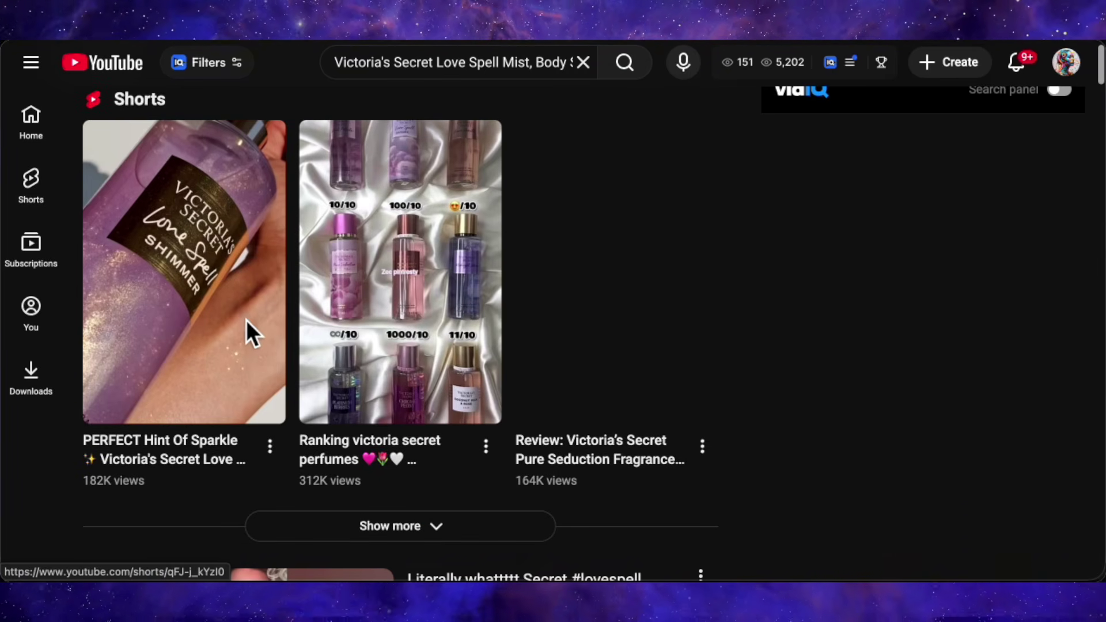
{"action": "scroll", "coordinate": [248, 323], "scroll_direction": "down", "scroll_amount": 5}
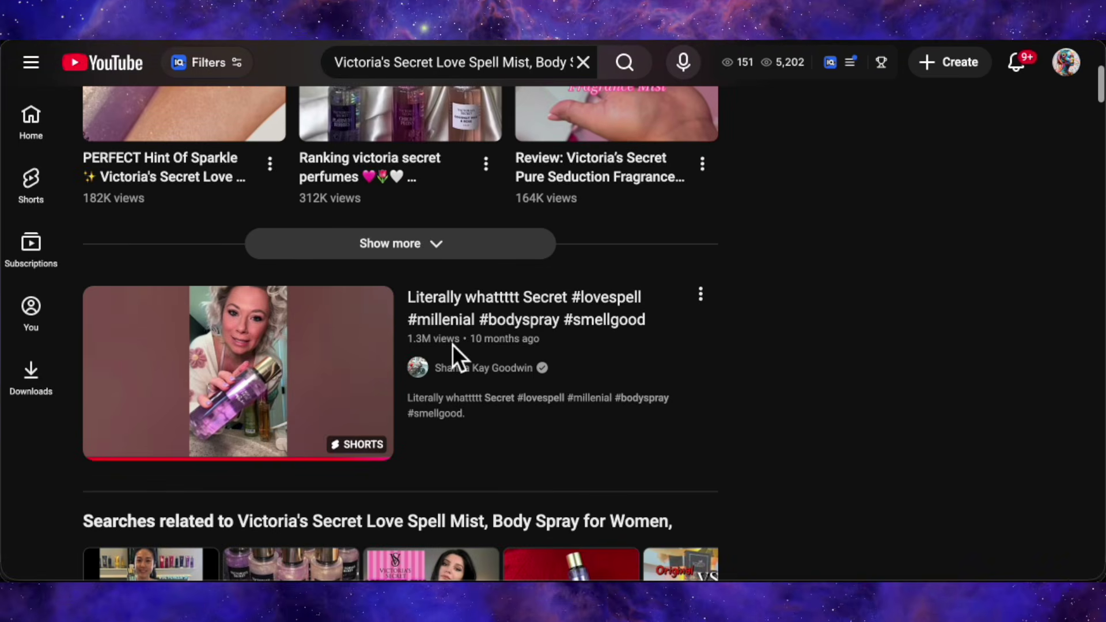
{"action": "scroll", "coordinate": [311, 207], "scroll_direction": "up", "scroll_amount": 6}
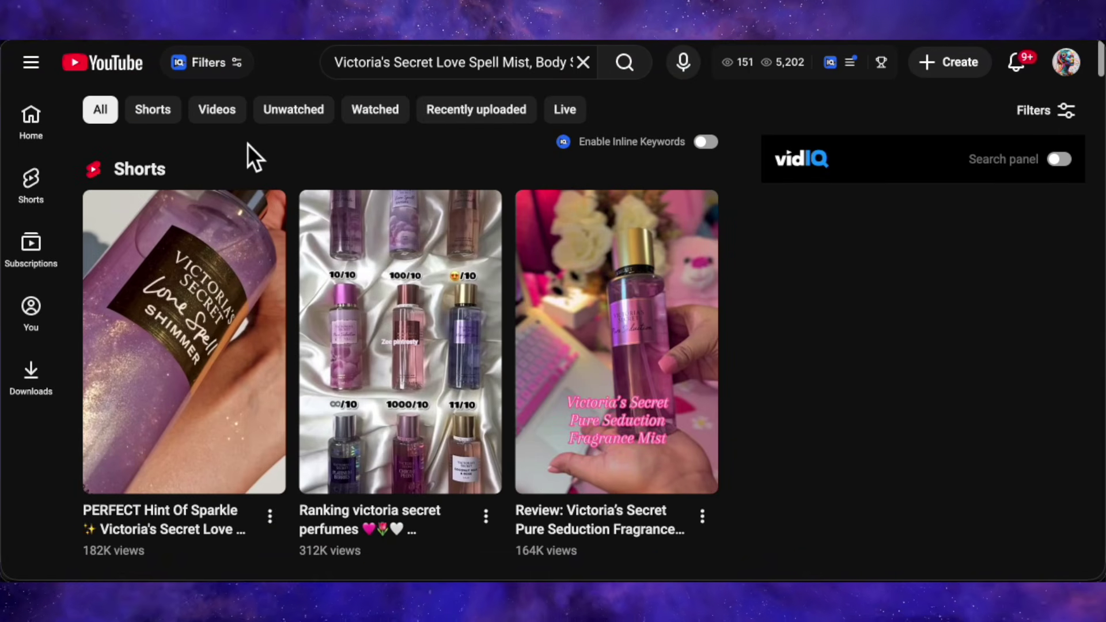
{"action": "scroll", "coordinate": [254, 190], "scroll_direction": "down", "scroll_amount": 4}
{"action": "scroll", "coordinate": [258, 209], "scroll_direction": "down", "scroll_amount": 3}
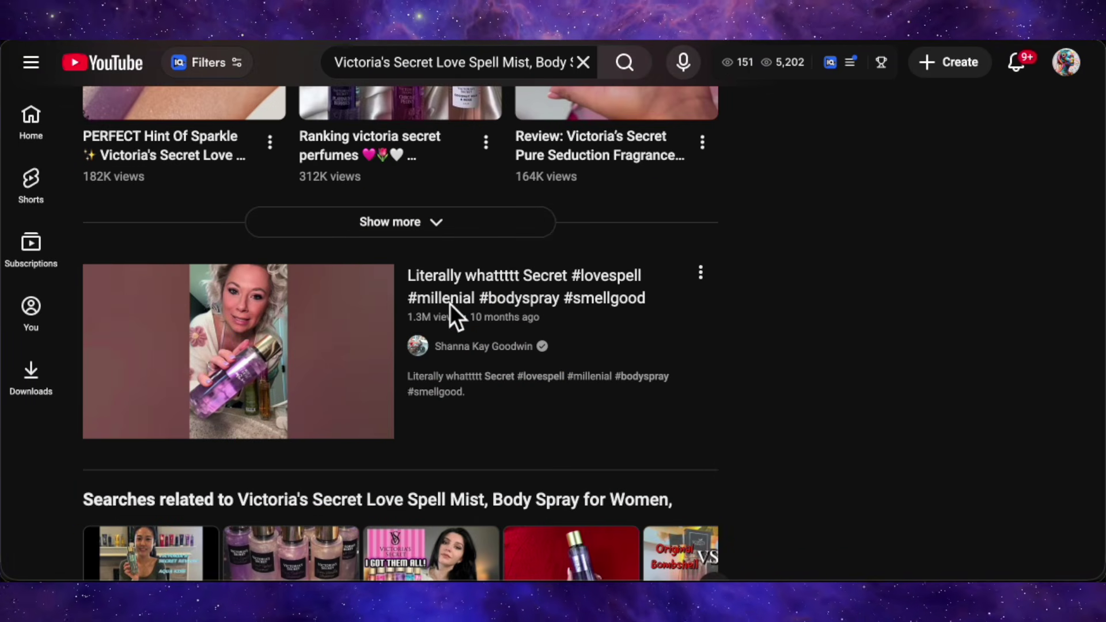
{"action": "mouse_move", "coordinate": [449, 303]}
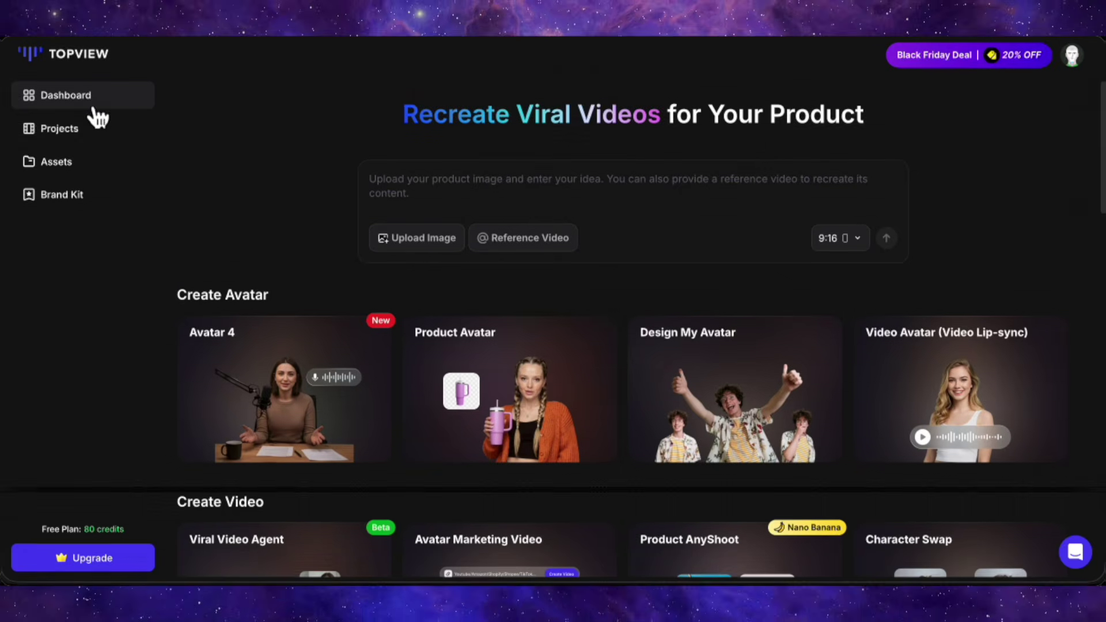
- Switch to Topview and review the Recreate Viral Videos prompt box and its aspect ratio setting
{"action": "left_click", "coordinate": [87, 26]}
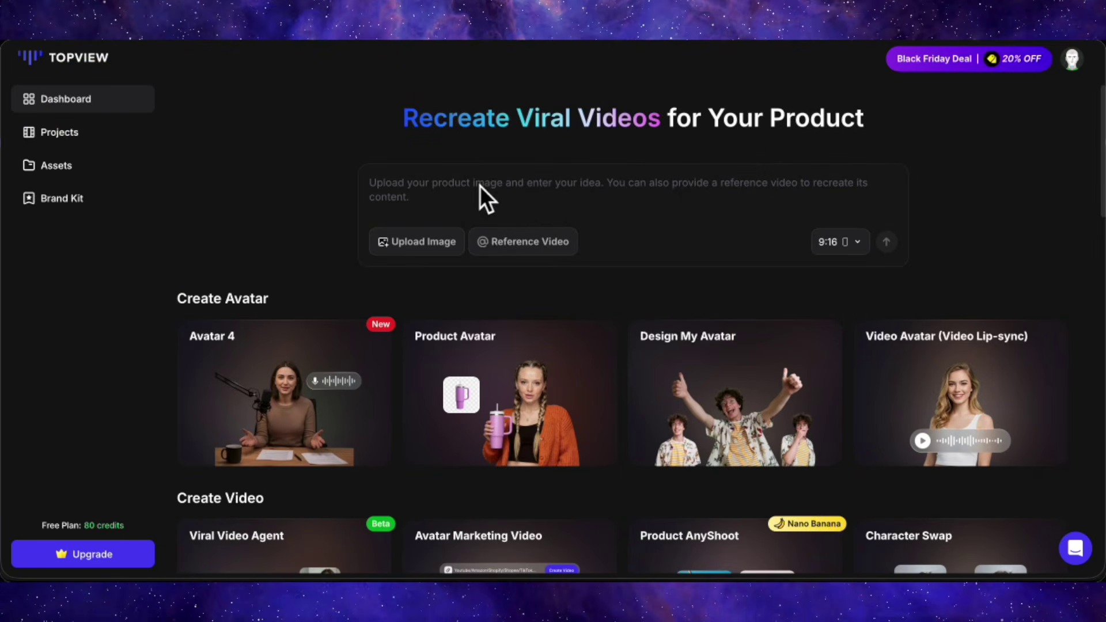
{"action": "left_click_drag", "start_coordinate": [407, 118], "coordinate": [855, 117]}
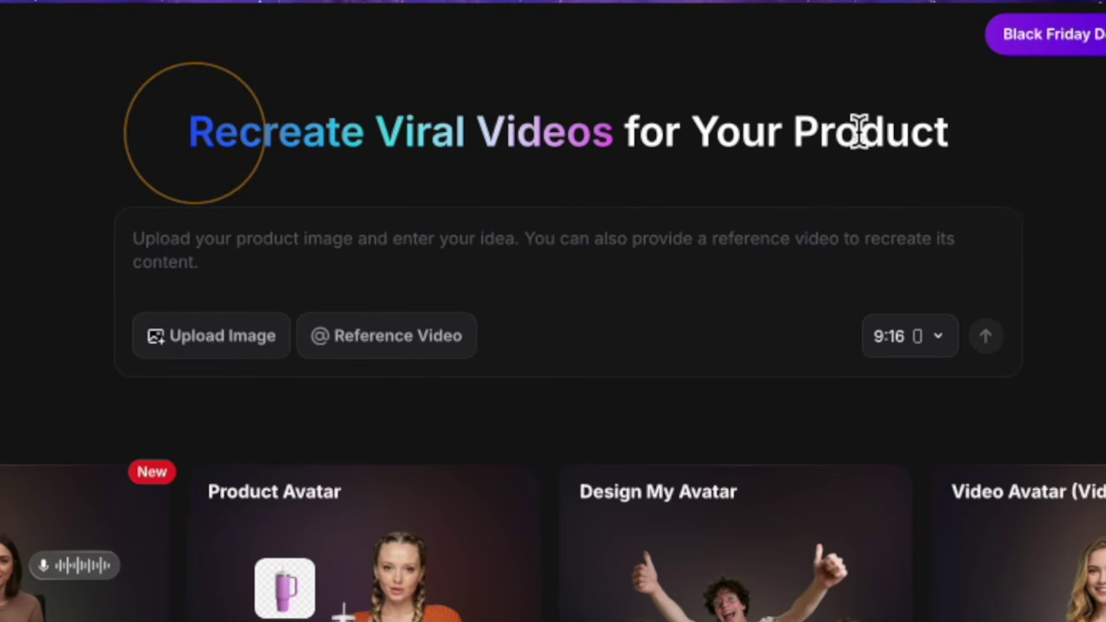
{"action": "left_click", "coordinate": [813, 114]}
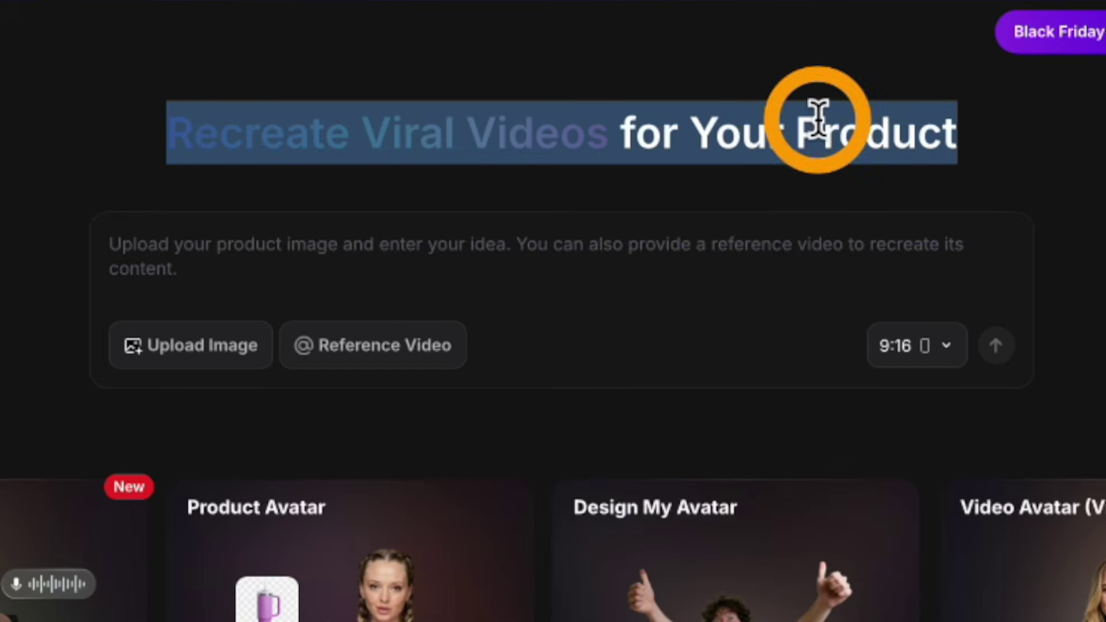
{"action": "left_click", "coordinate": [228, 252]}
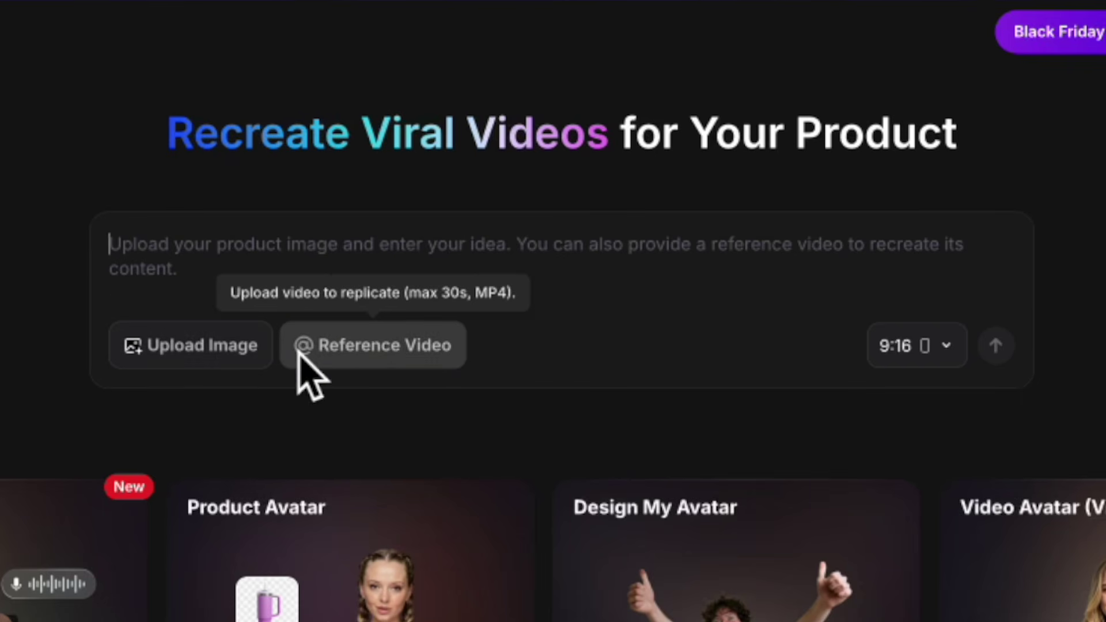
{"action": "left_click", "coordinate": [921, 362]}
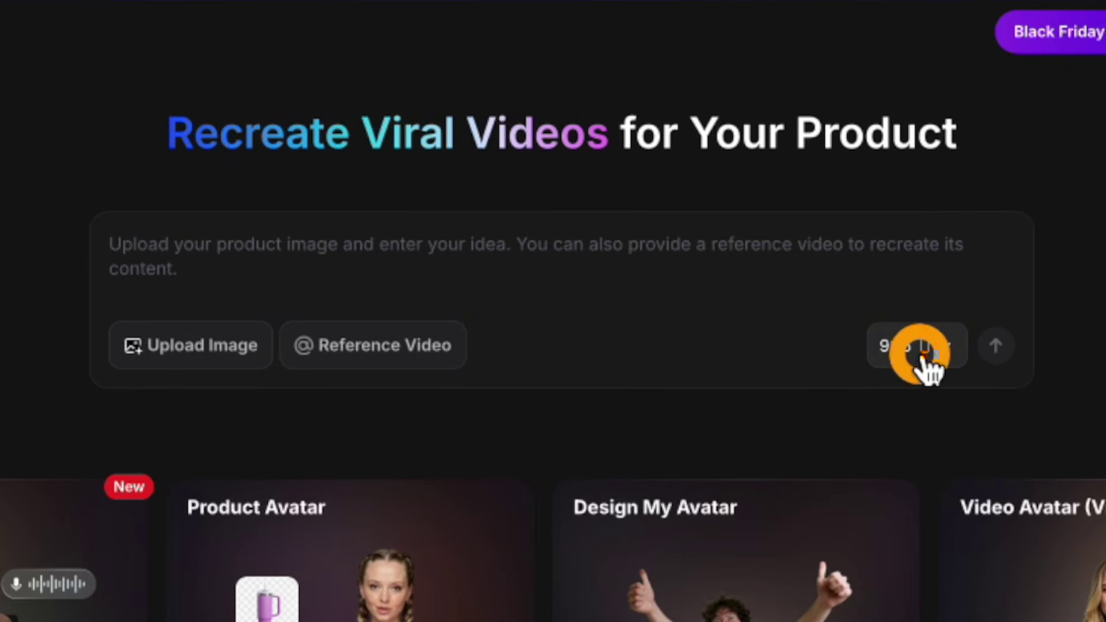
{"action": "left_click", "coordinate": [796, 351]}
- Upload the product image 61A9CPU2ywL._SX679_.jpg and the Victoria's Secret Shimmer Body Mist MP4 as the reference video
{"action": "left_click", "coordinate": [209, 355]}
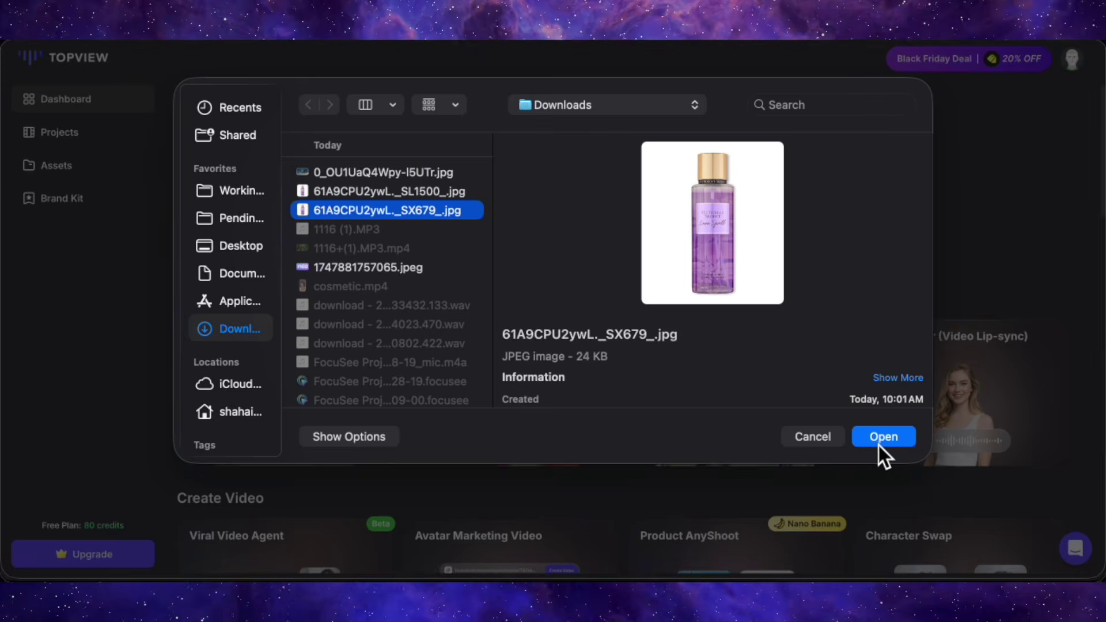
{"action": "left_click", "coordinate": [879, 441]}
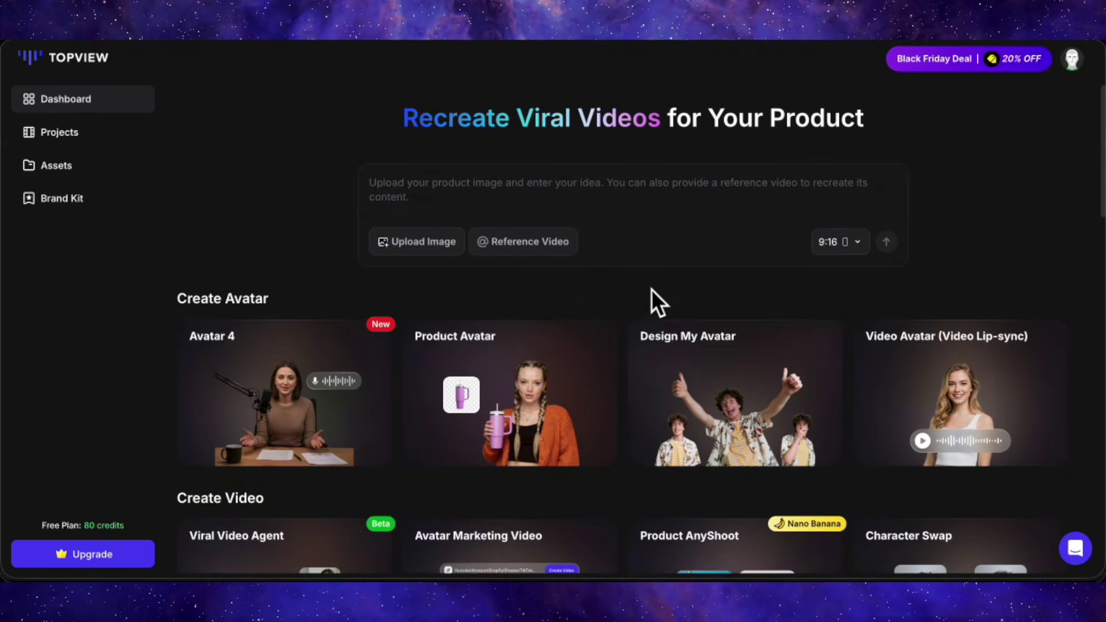
{"action": "left_click", "coordinate": [527, 313]}
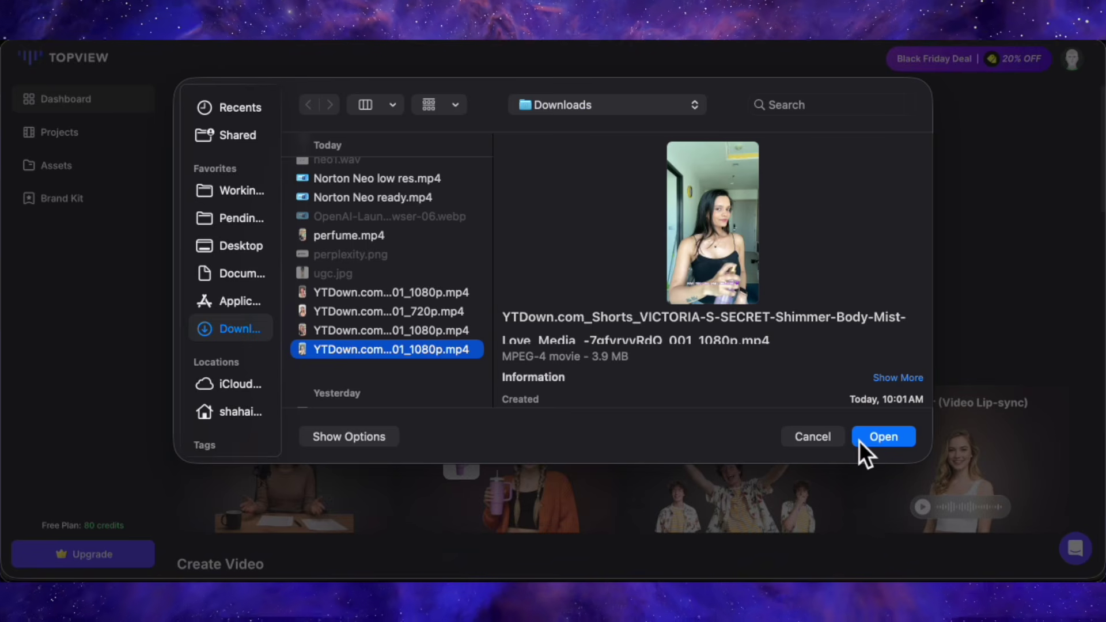
{"action": "left_click", "coordinate": [860, 440]}
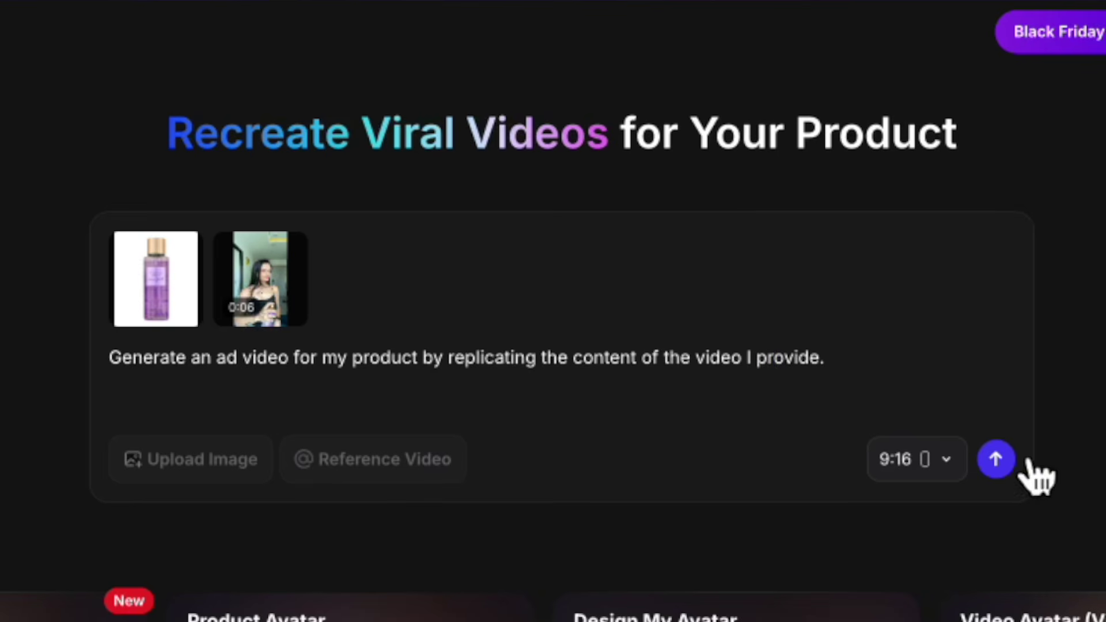
- Submit the 9:16 prompt to generate a product ad video replicating the content of the provided video
{"action": "left_click", "coordinate": [998, 468]}
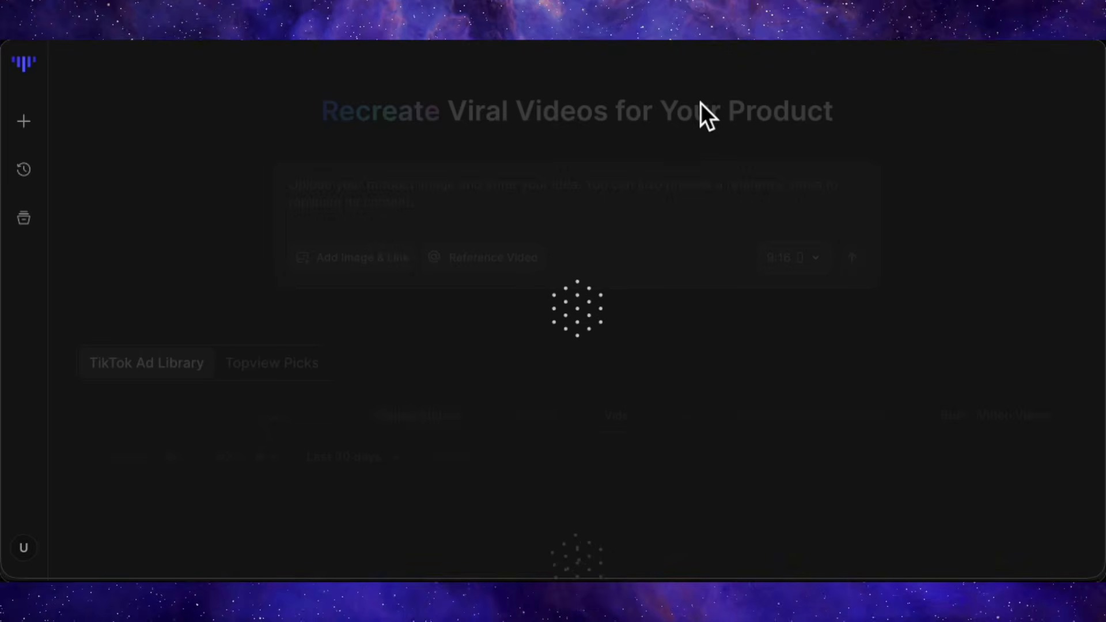
{"action": "scroll", "coordinate": [300, 329], "scroll_direction": "down", "scroll_amount": 1}
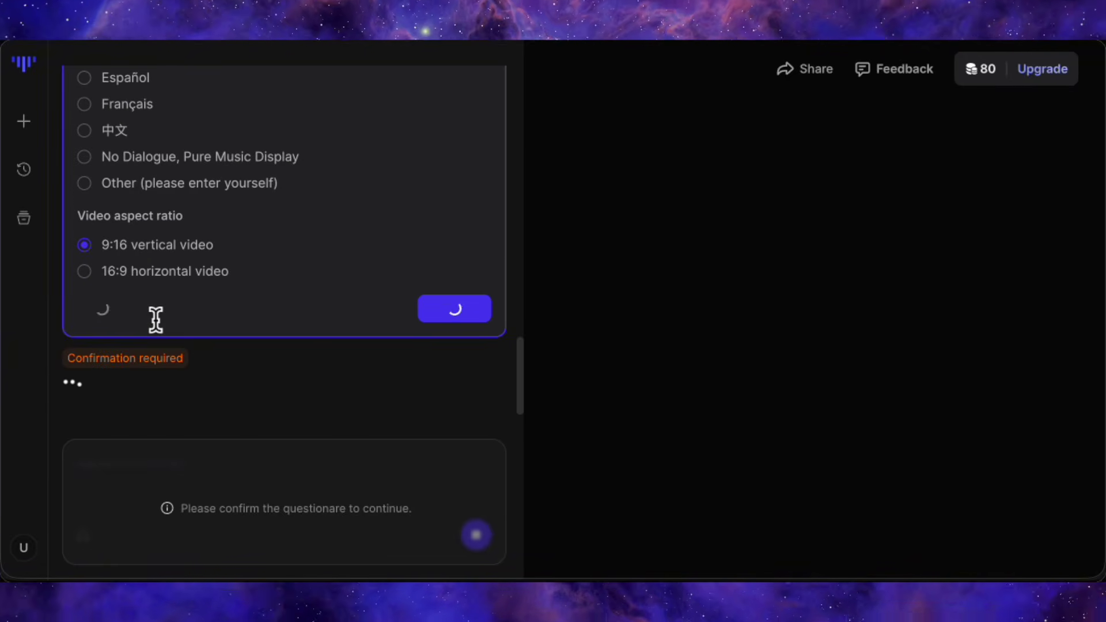
- Fill in the questionnaire's product name with "Victoria's Secret Love Spell Mist, Body Spray for Women", copied from the Amazon listing
{"action": "scroll", "coordinate": [156, 320], "scroll_direction": "up", "scroll_amount": 10}
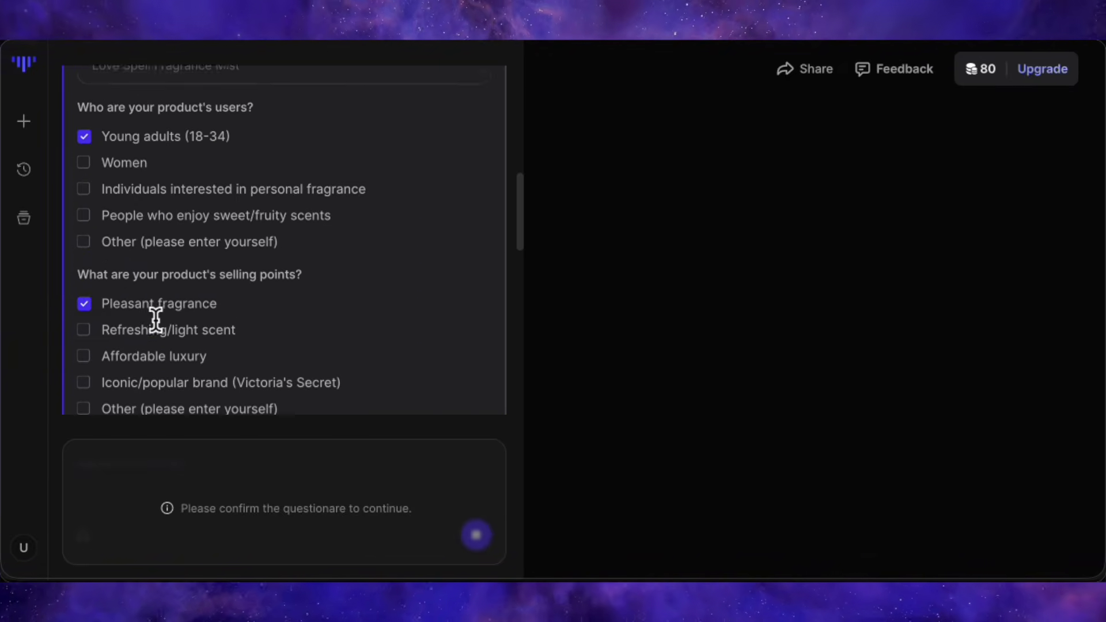
{"action": "scroll", "coordinate": [153, 306], "scroll_direction": "up", "scroll_amount": 4}
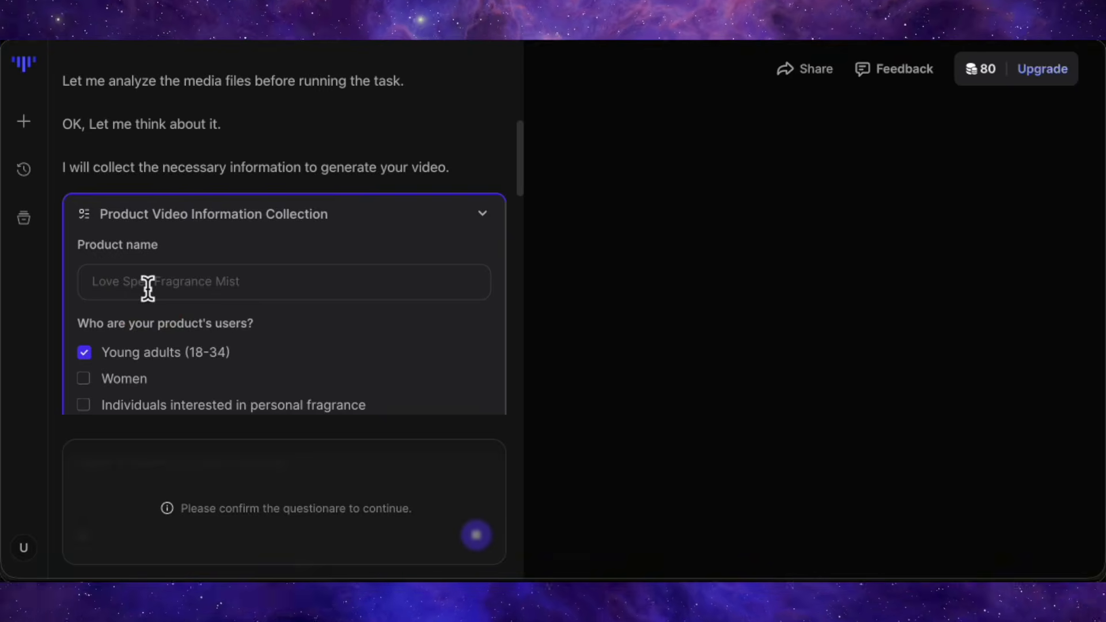
{"action": "left_click", "coordinate": [412, 188]}
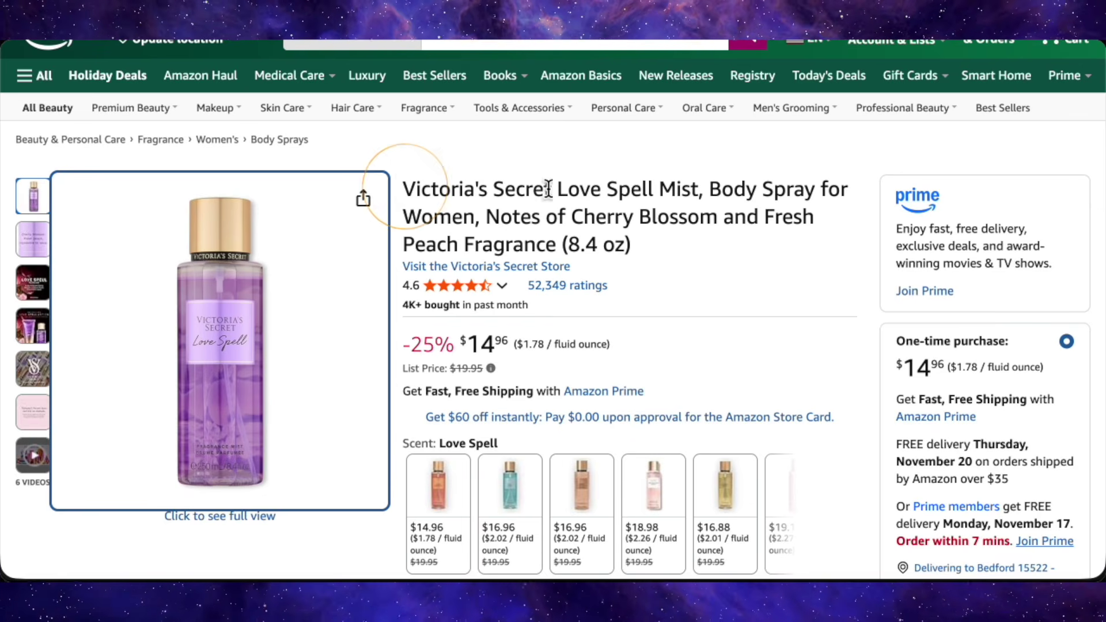
{"action": "left_click_drag", "start_coordinate": [548, 189], "coordinate": [681, 186]}
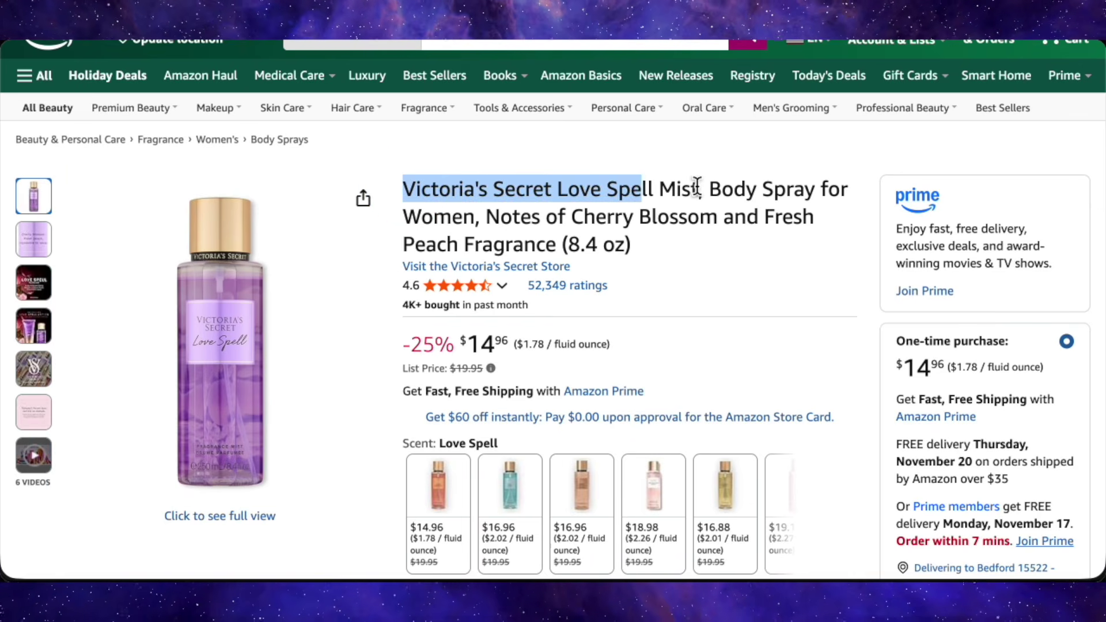
{"action": "key", "text": "super+v"}
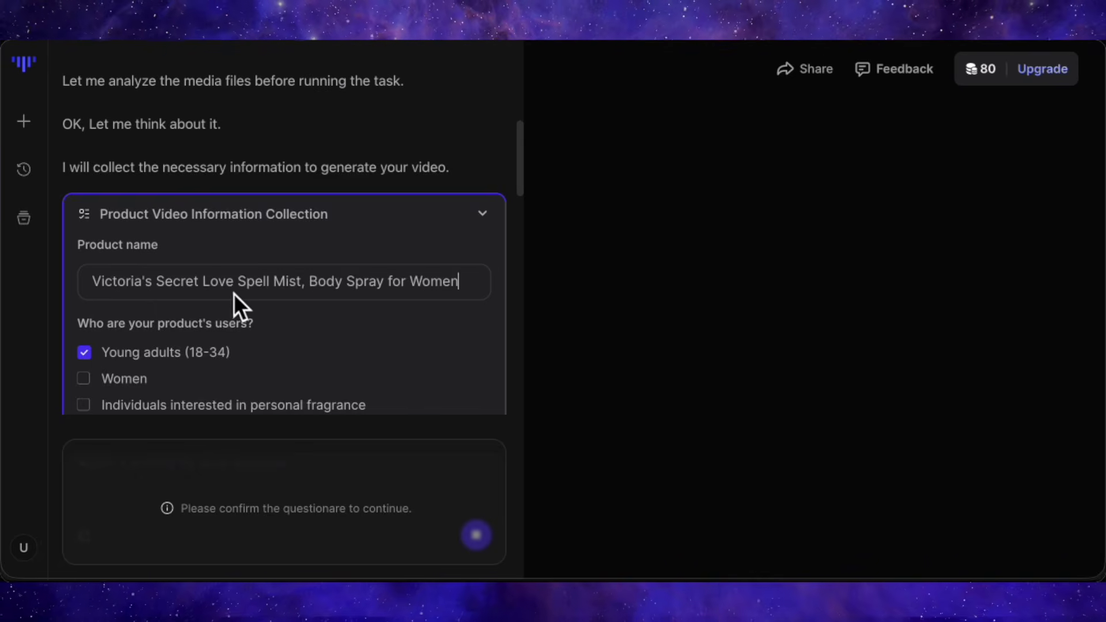
- Set the product's users to Women, removing Young adults (18-34) from the selection
{"action": "scroll", "coordinate": [234, 293], "scroll_direction": "down", "scroll_amount": 3}
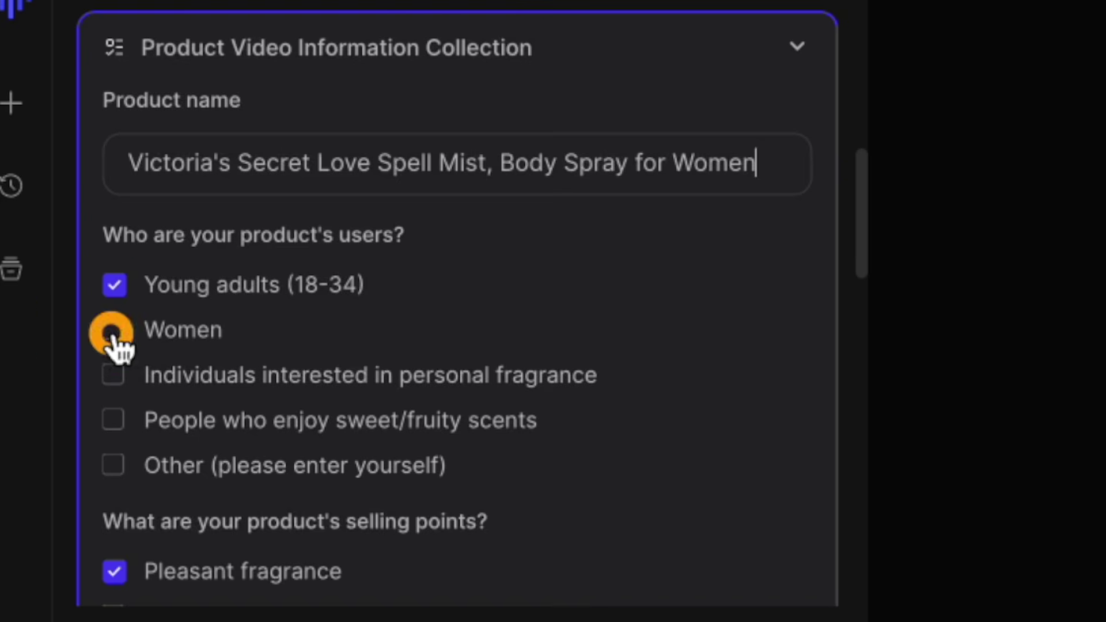
{"action": "left_click", "coordinate": [113, 332]}
{"action": "left_click", "coordinate": [121, 293]}
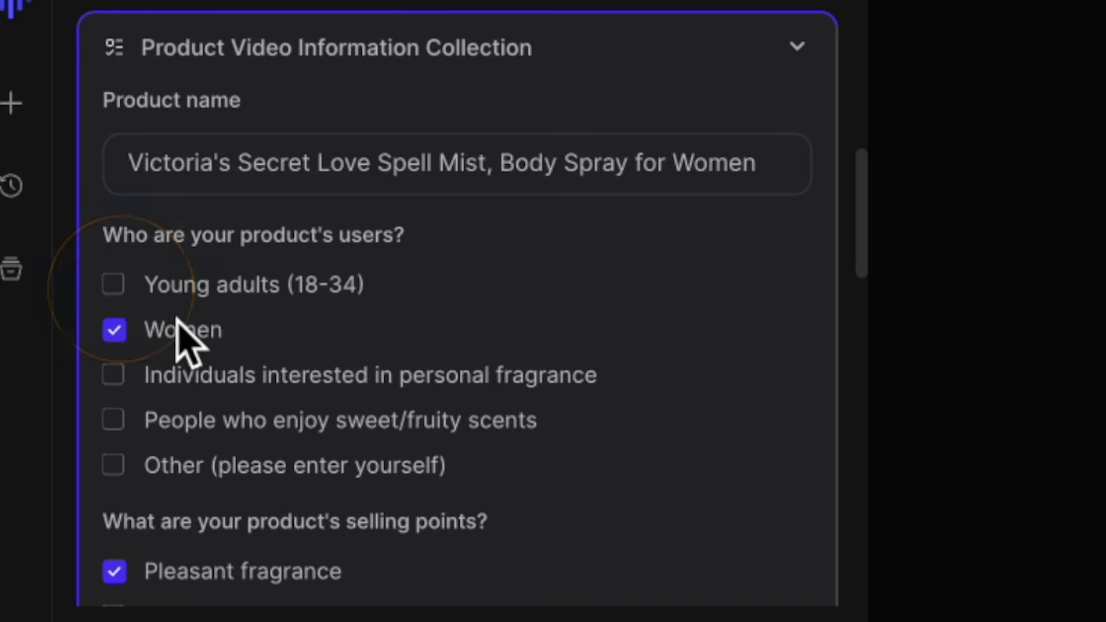
- Add Refreshing/light scent, Affordable luxury and Iconic/popular brand (Victoria's Secret) to the product's selling points, keeping Pleasant fragrance selected
{"action": "scroll", "coordinate": [186, 323], "scroll_direction": "down", "scroll_amount": 4}
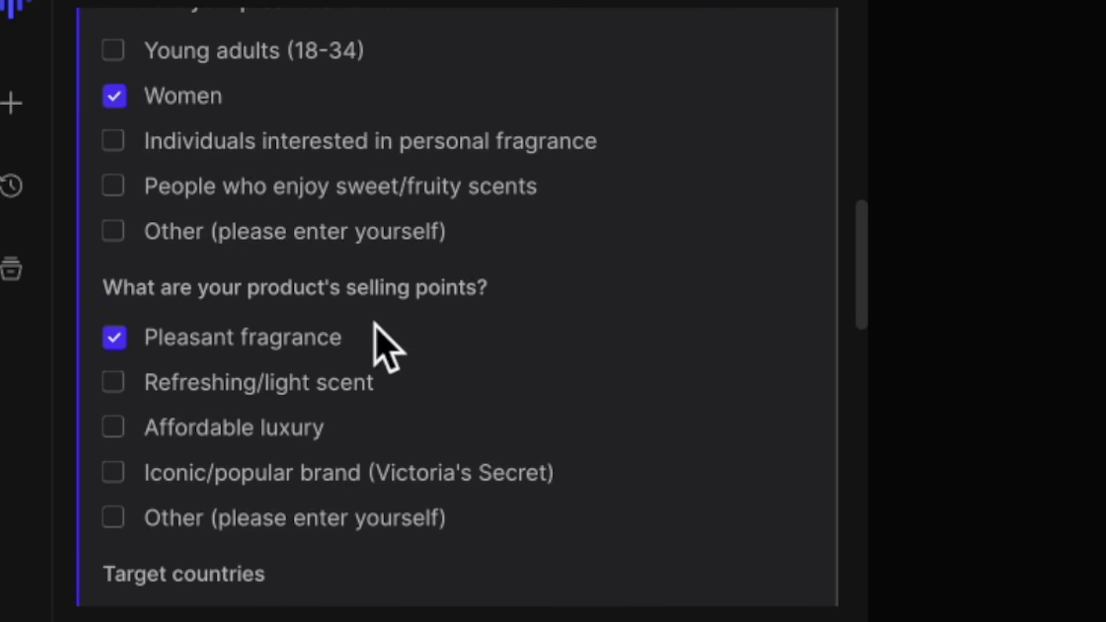
{"action": "scroll", "coordinate": [388, 315], "scroll_direction": "down", "scroll_amount": 3}
{"action": "left_click", "coordinate": [151, 172]}
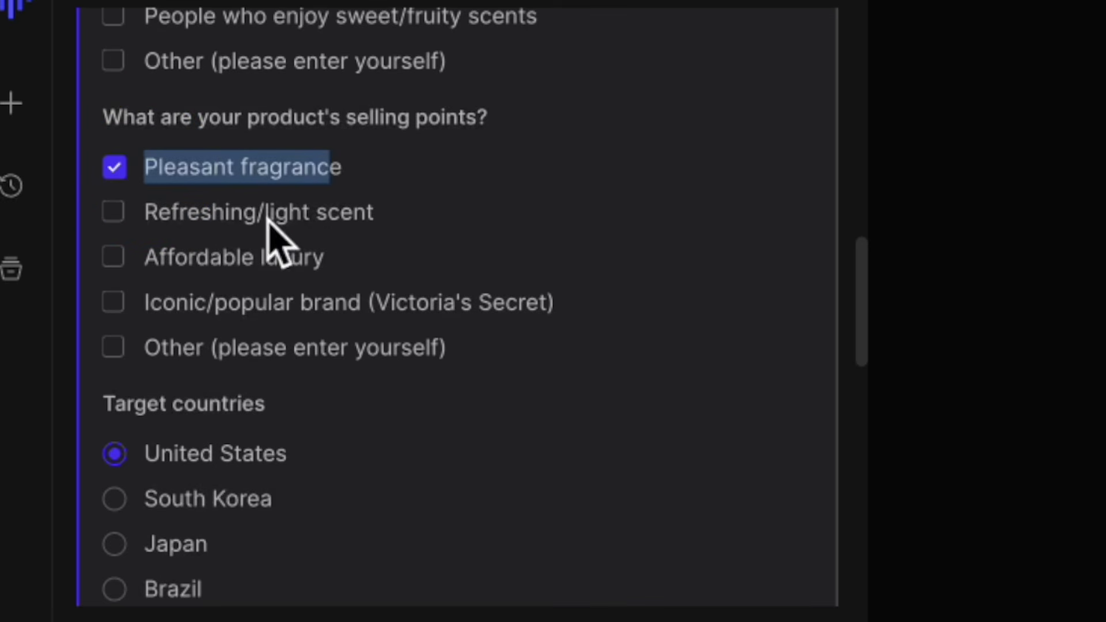
{"action": "left_click", "coordinate": [122, 213]}
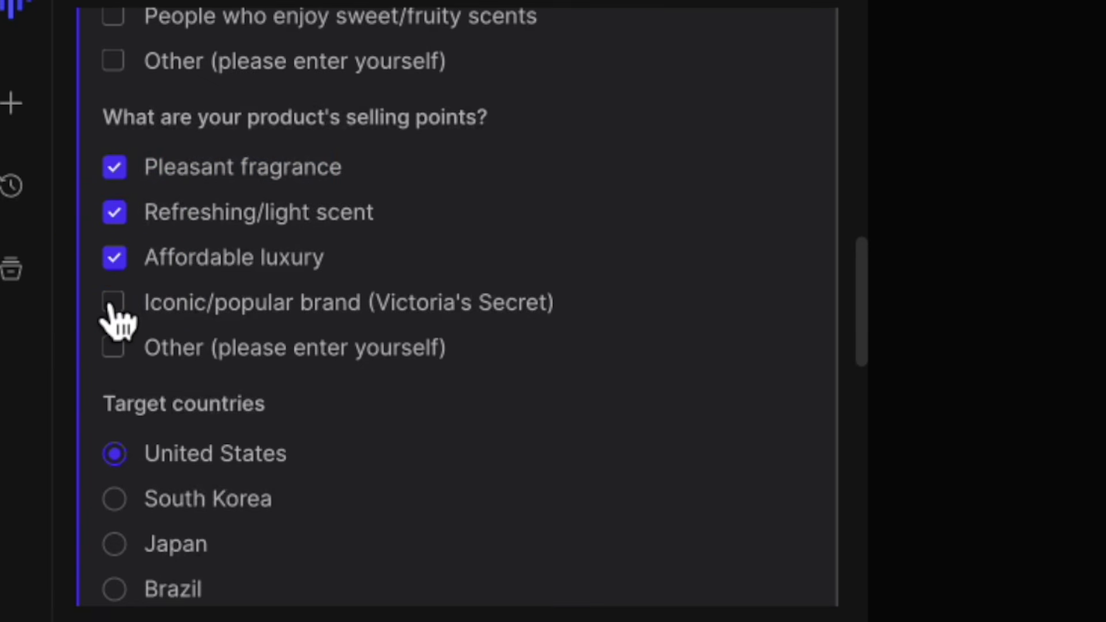
- Submit the product questionnaire with United States as the target country and English as the video script language
{"action": "scroll", "coordinate": [242, 291], "scroll_direction": "down", "scroll_amount": 5}
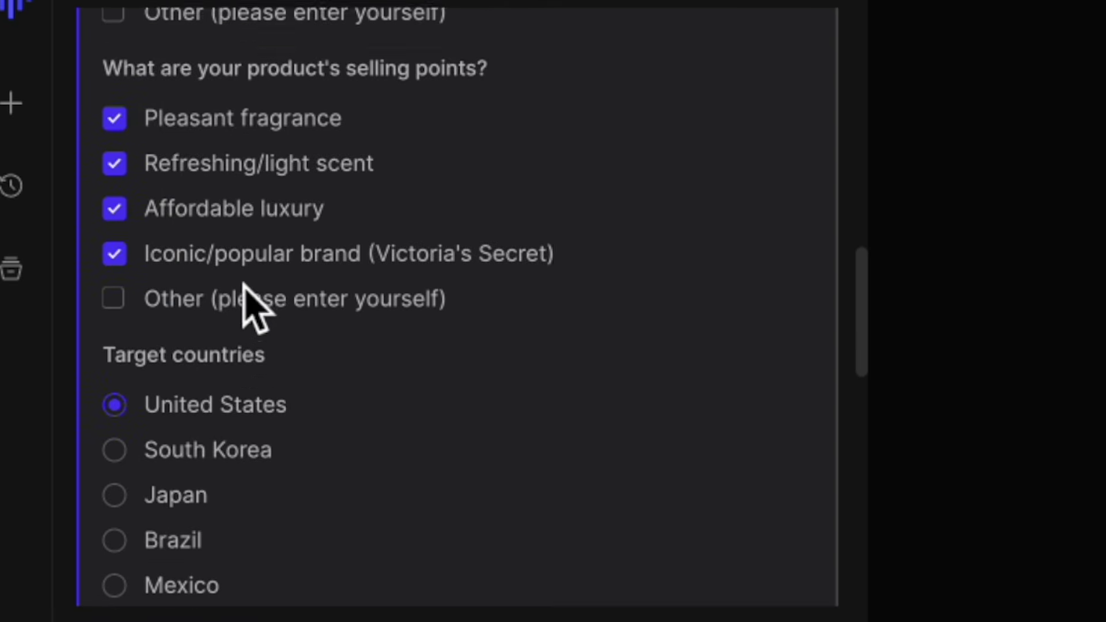
{"action": "scroll", "coordinate": [202, 257], "scroll_direction": "down", "scroll_amount": 13}
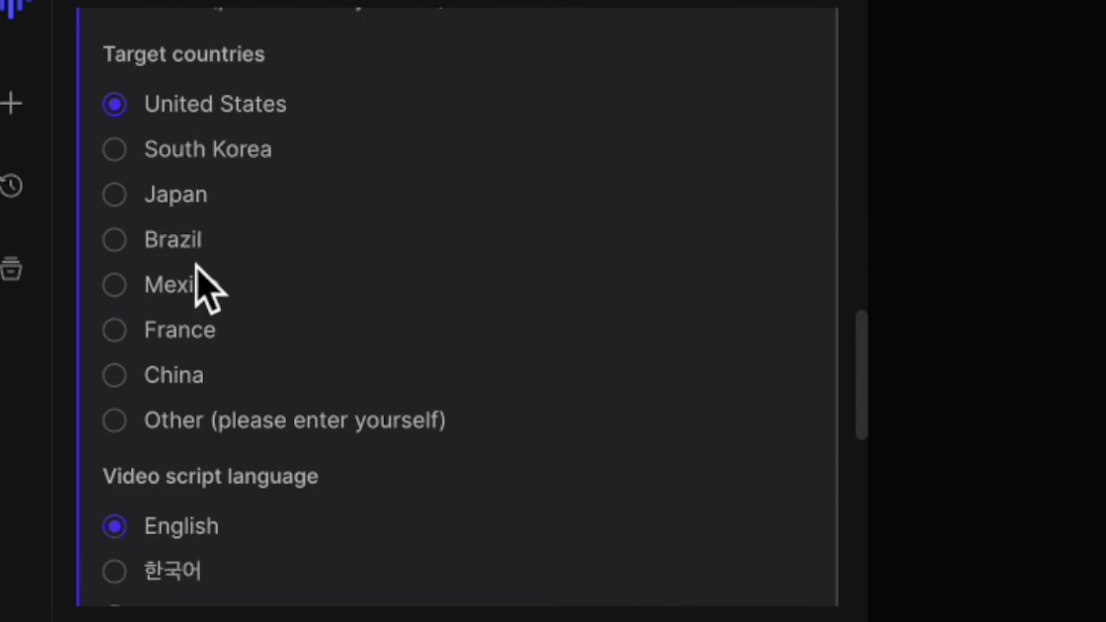
{"action": "left_click", "coordinate": [737, 347]}
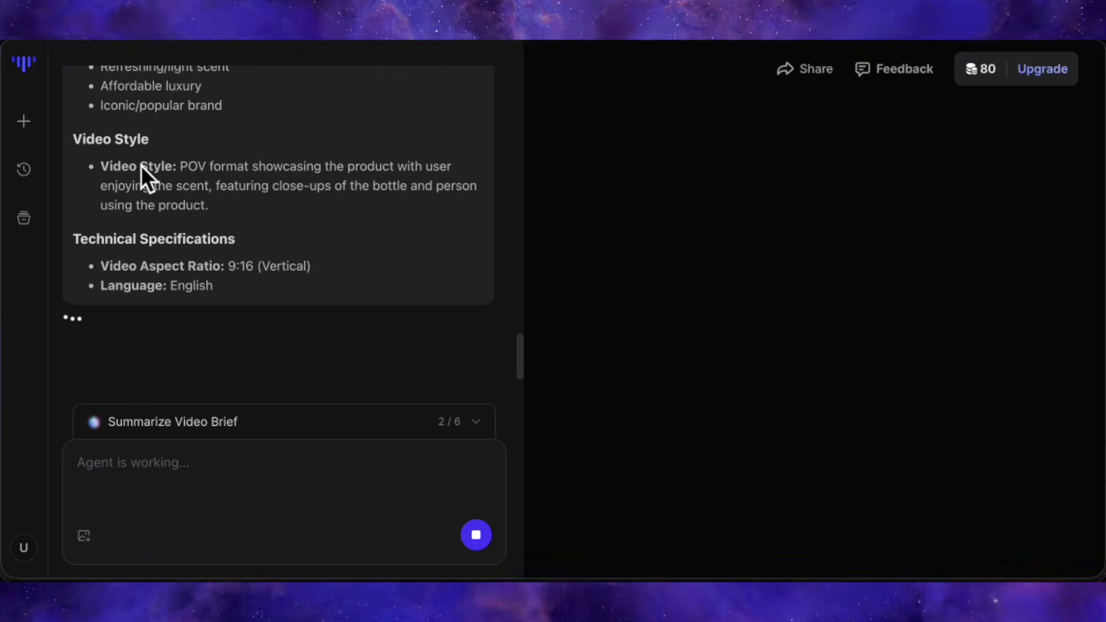
- Review the storyboard's six shots and approve it for video generation
{"action": "scroll", "coordinate": [160, 205], "scroll_direction": "up", "scroll_amount": 1}
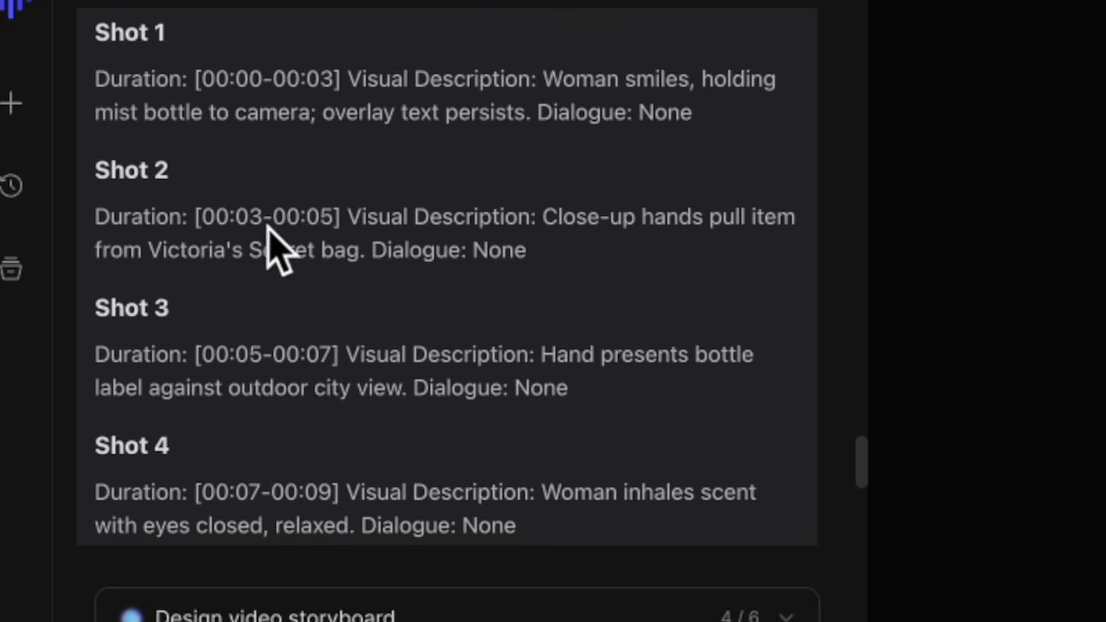
{"action": "scroll", "coordinate": [273, 248], "scroll_direction": "down", "scroll_amount": 5}
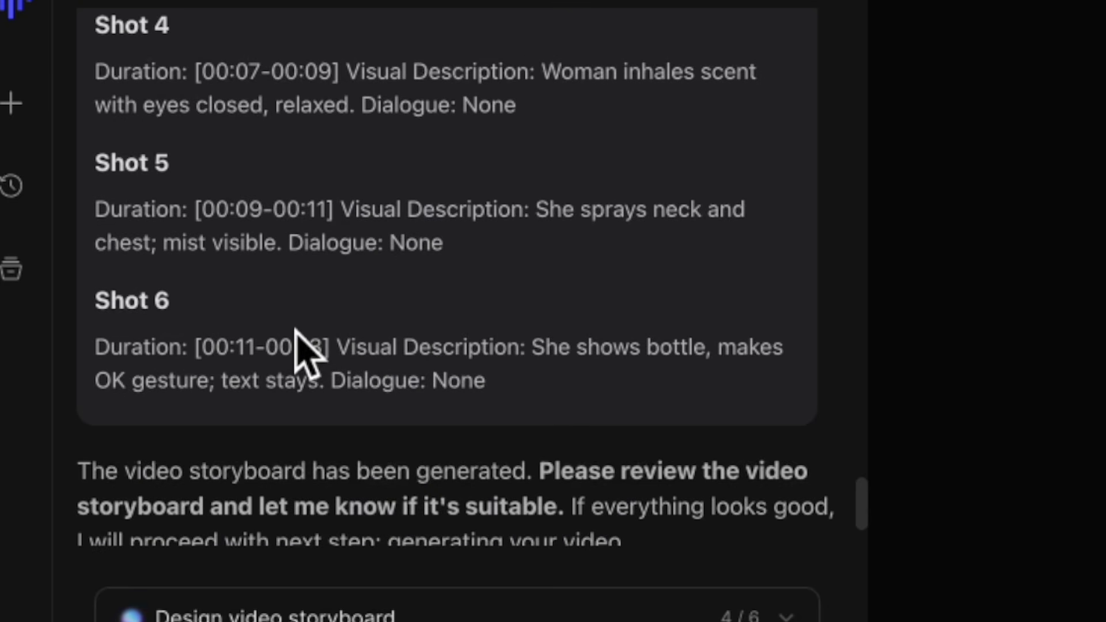
{"action": "scroll", "coordinate": [305, 352], "scroll_direction": "up", "scroll_amount": 2}
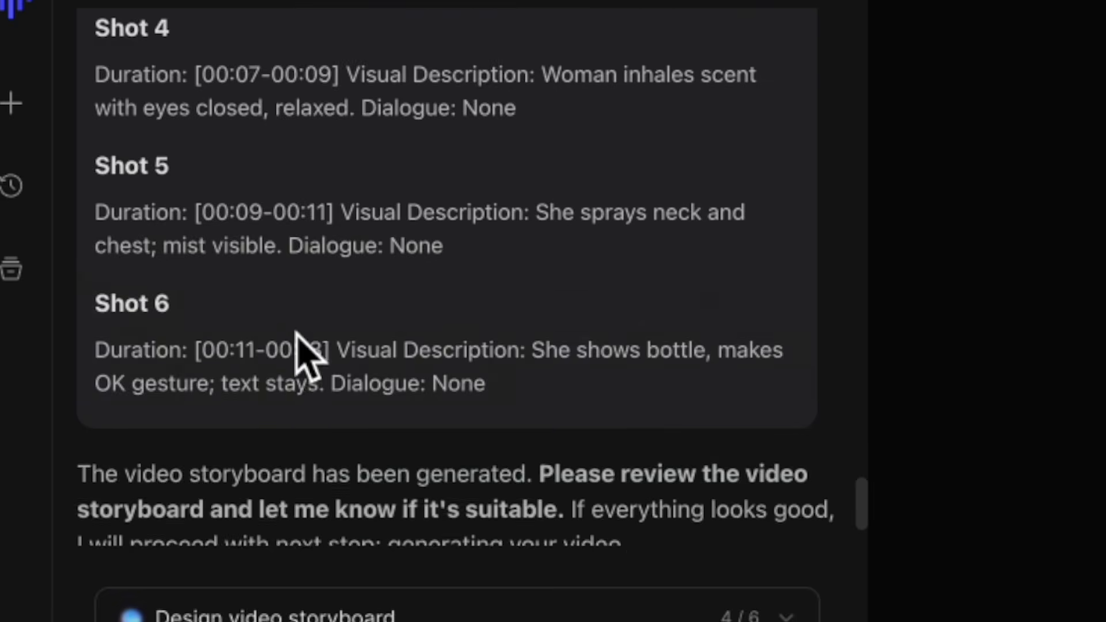
{"action": "key", "text": "Return"}
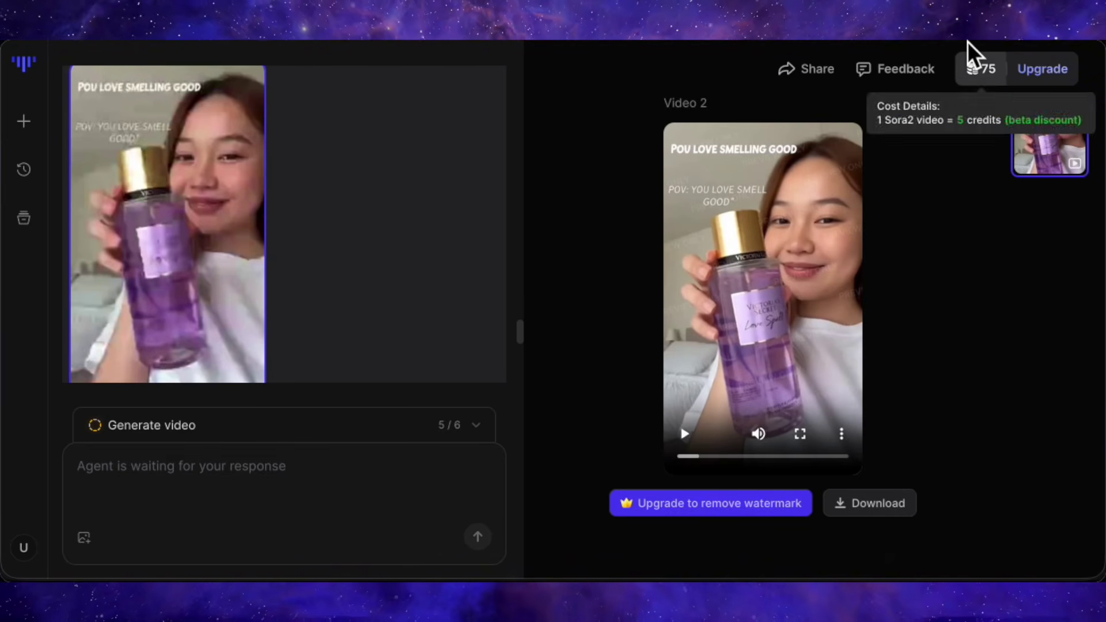
- Ask the agent to regenerate shot 5 of the generated body mist video
{"action": "mouse_move", "coordinate": [967, 42]}
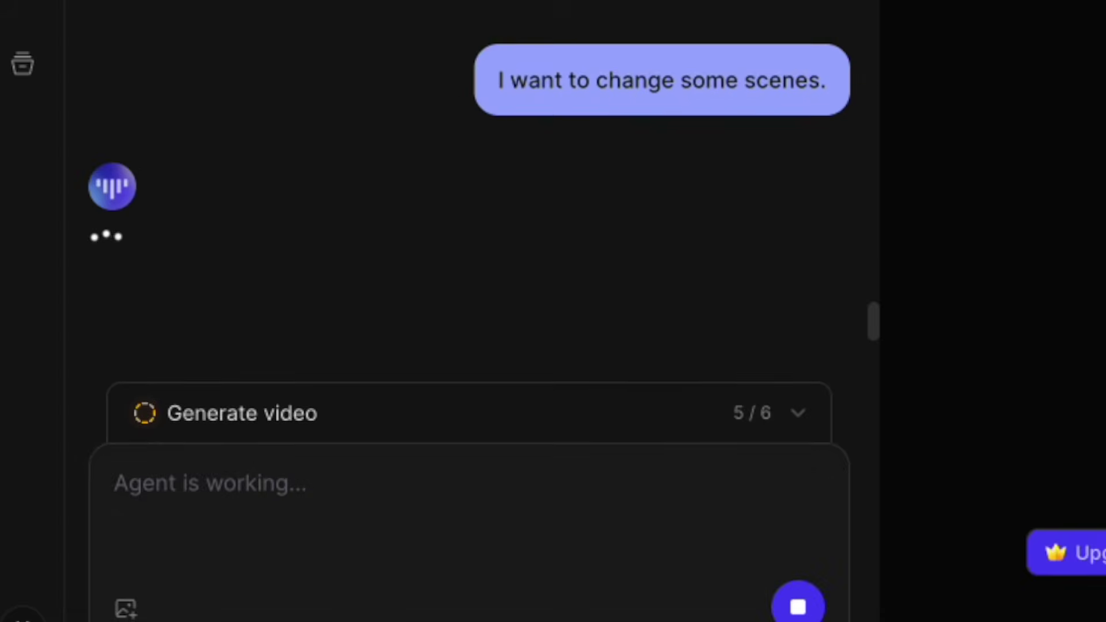
{"action": "type", "text": "i want you to regenerate shot 5"}
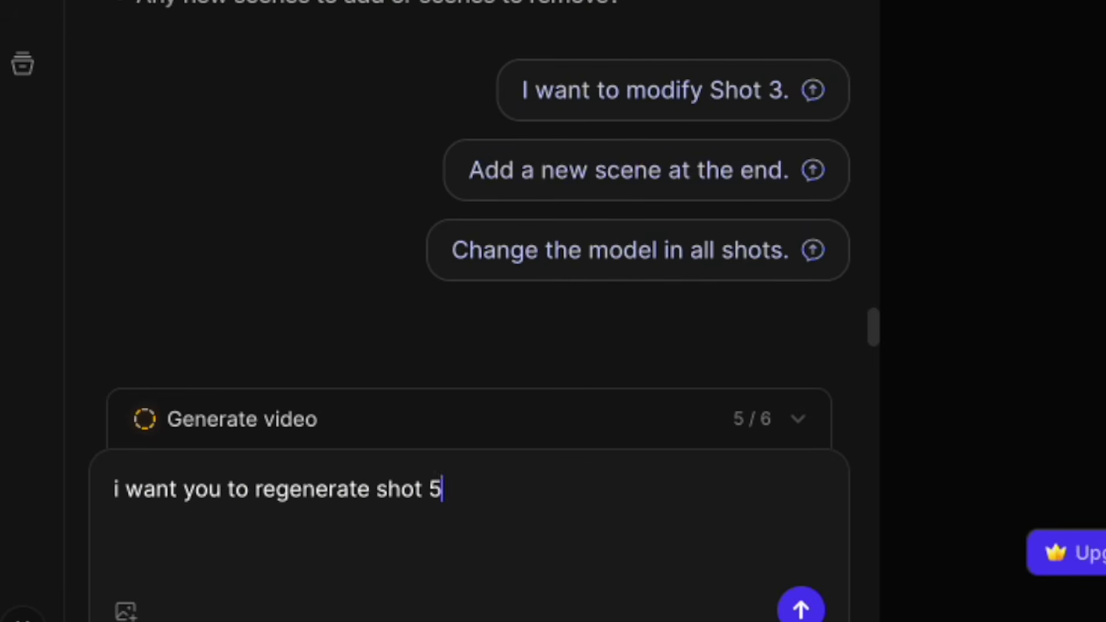
{"action": "key", "text": "Return"}
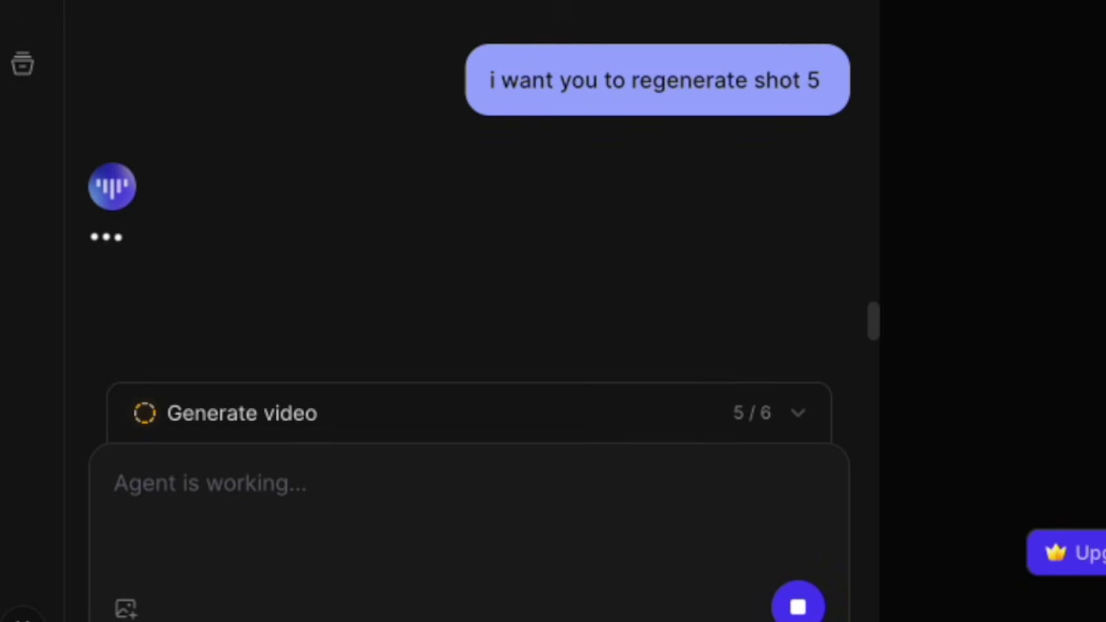
- Tell the agent that the last scene's hand gesture is not right and choose a peace sign gesture instead
{"action": "type", "text": "i am talking about last scene, the hand gesture is not right"}
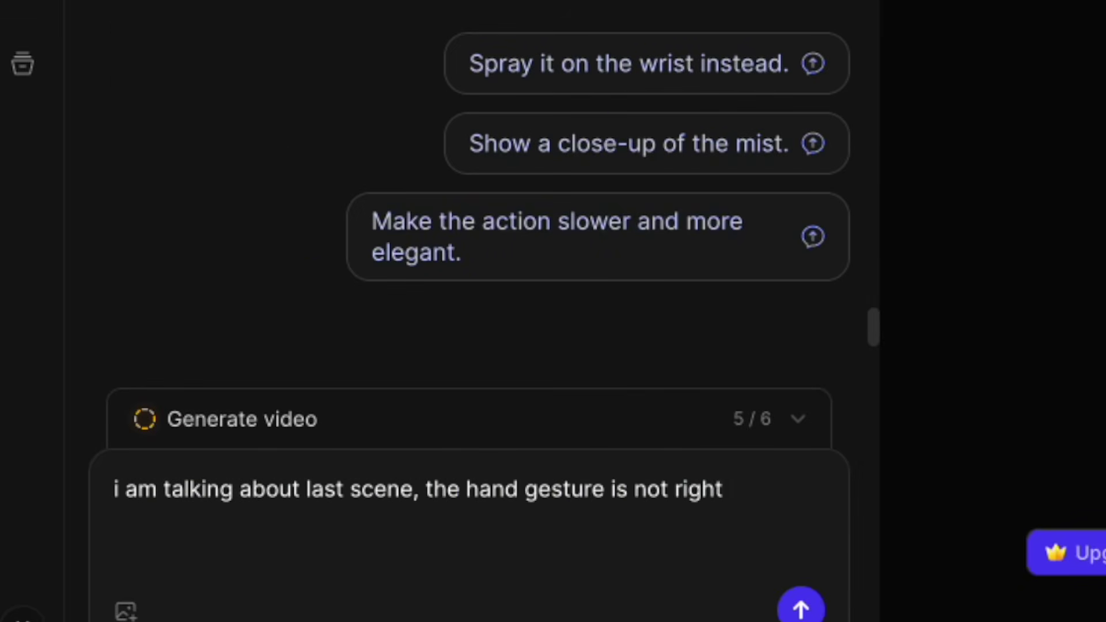
{"action": "key", "text": "Return"}
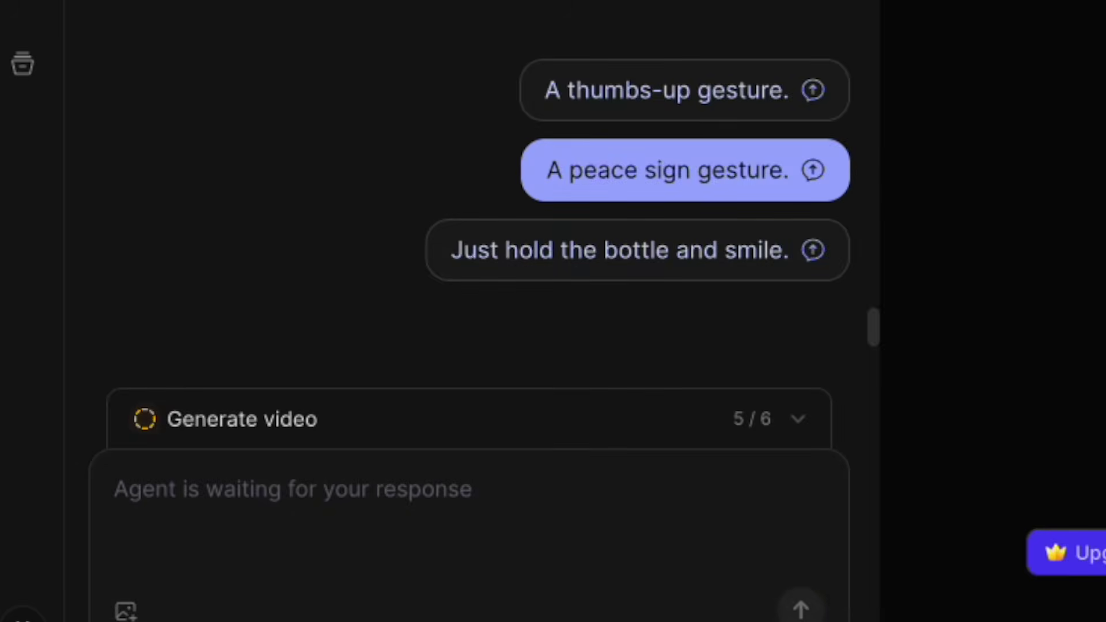
{"action": "left_click", "coordinate": [669, 170]}
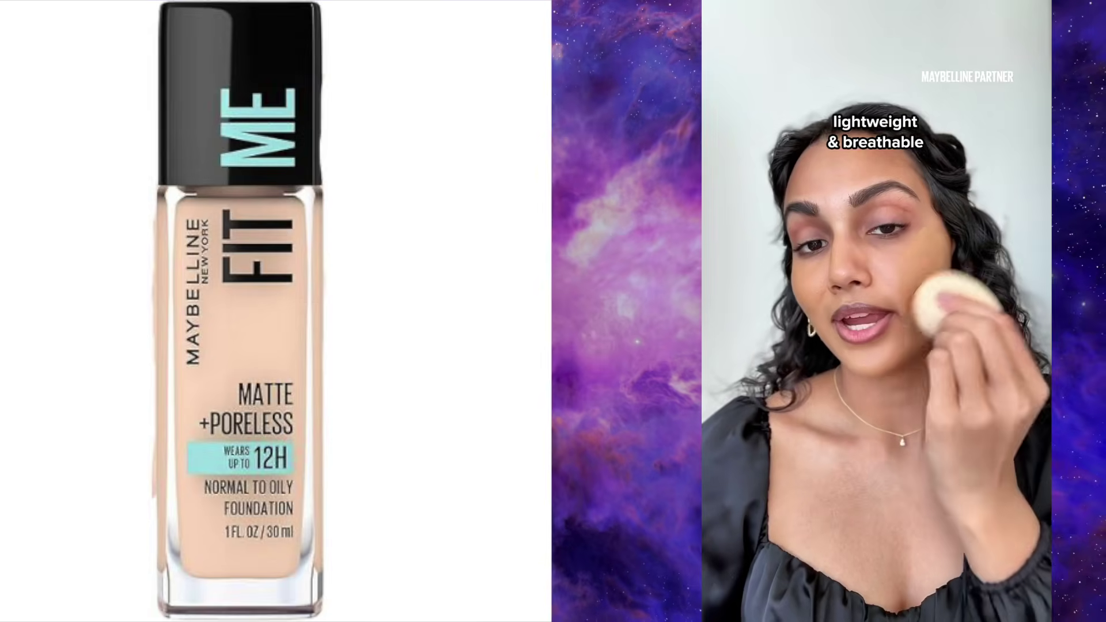
- Play the generated Maybelline Fit Me foundation video to check it
{"action": "left_click", "coordinate": [687, 443]}
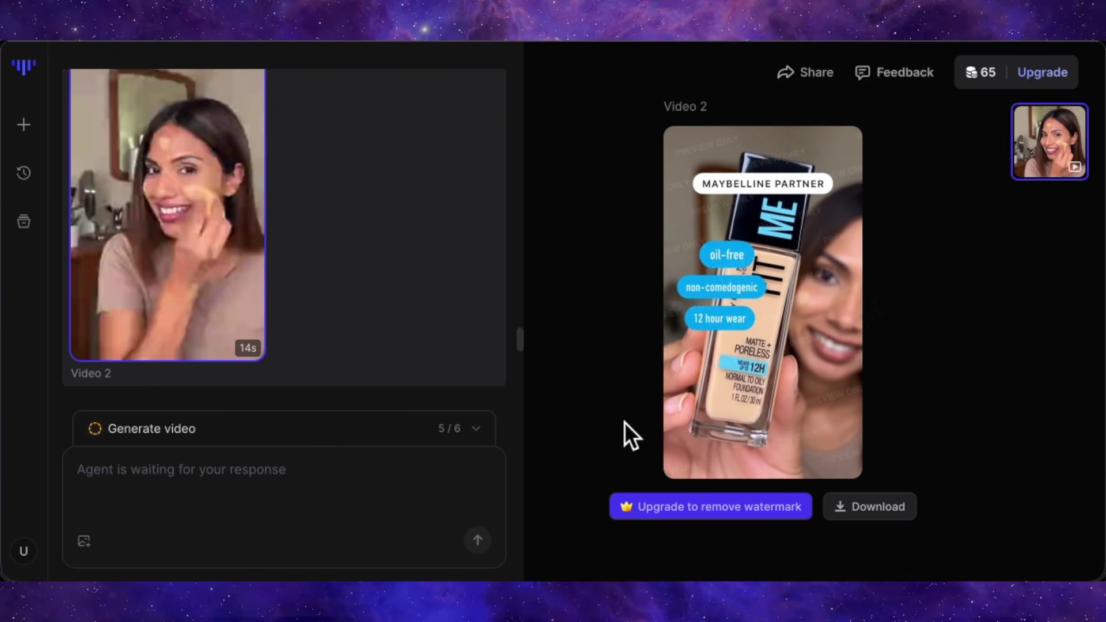
{"action": "left_click", "coordinate": [685, 438]}
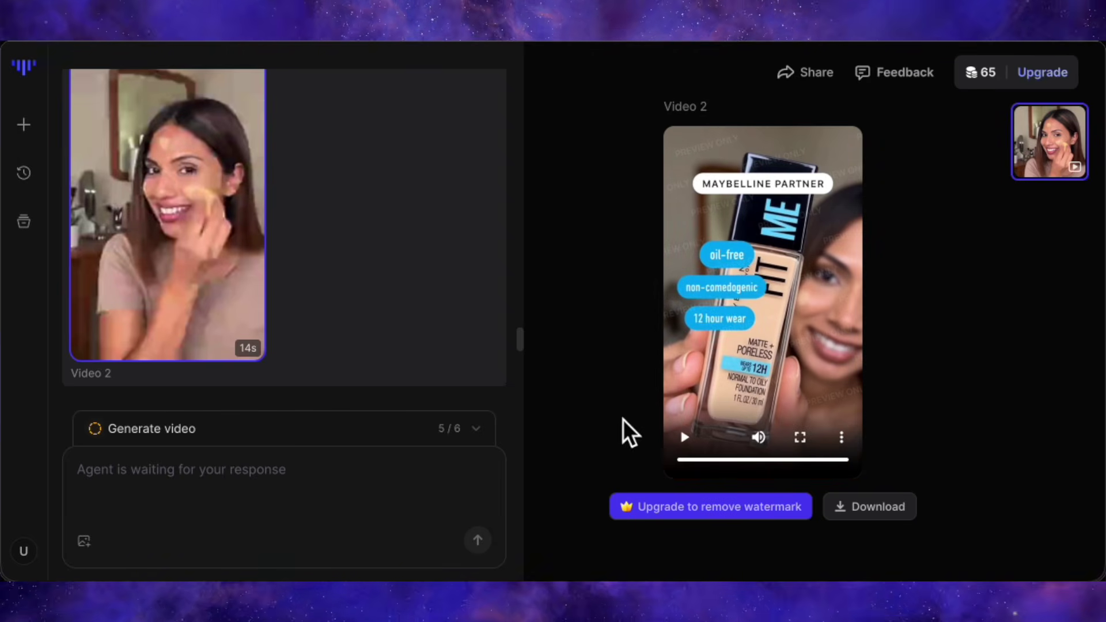
- Open the upgrade plans and examine the monthly prices and credit allowances of the Free and Pro plans
{"action": "left_click", "coordinate": [1043, 72]}
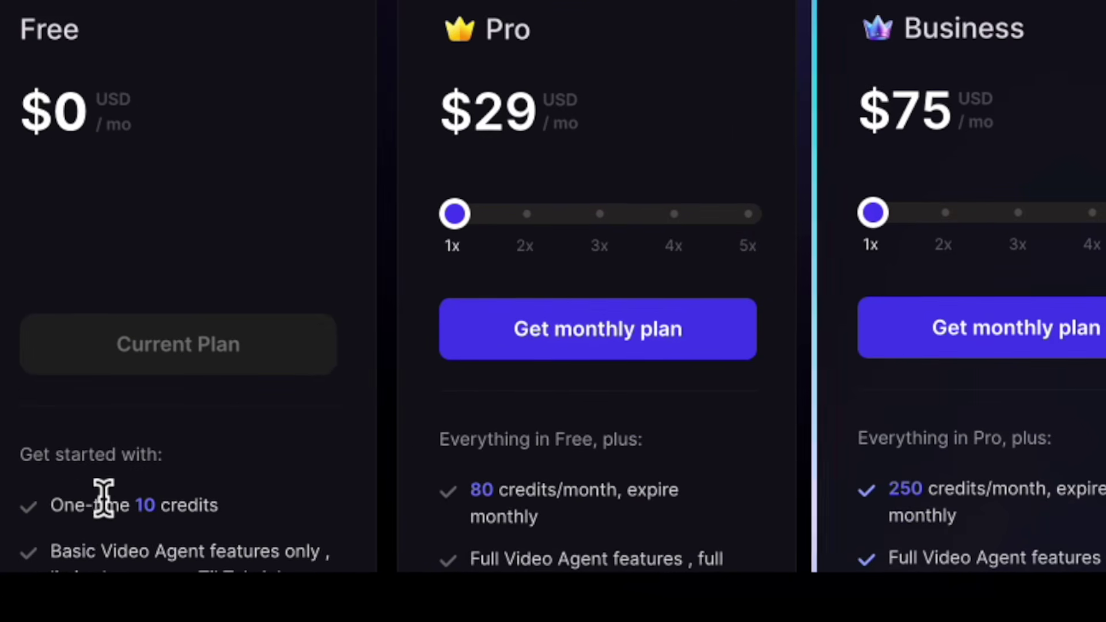
{"action": "left_click_drag", "start_coordinate": [51, 505], "coordinate": [215, 505]}
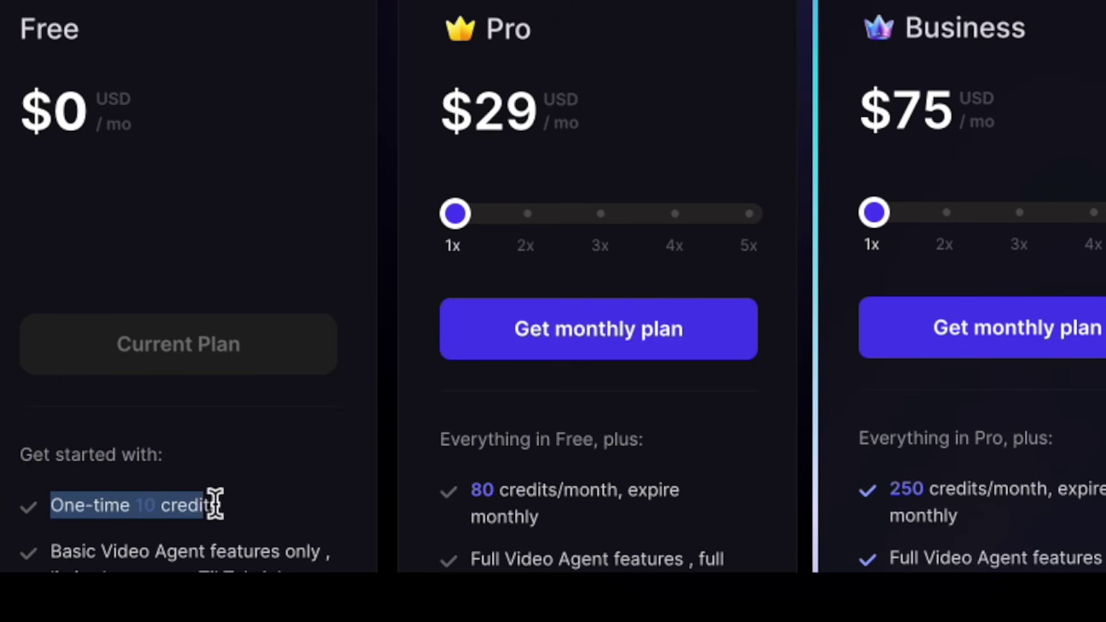
{"action": "left_click", "coordinate": [178, 504]}
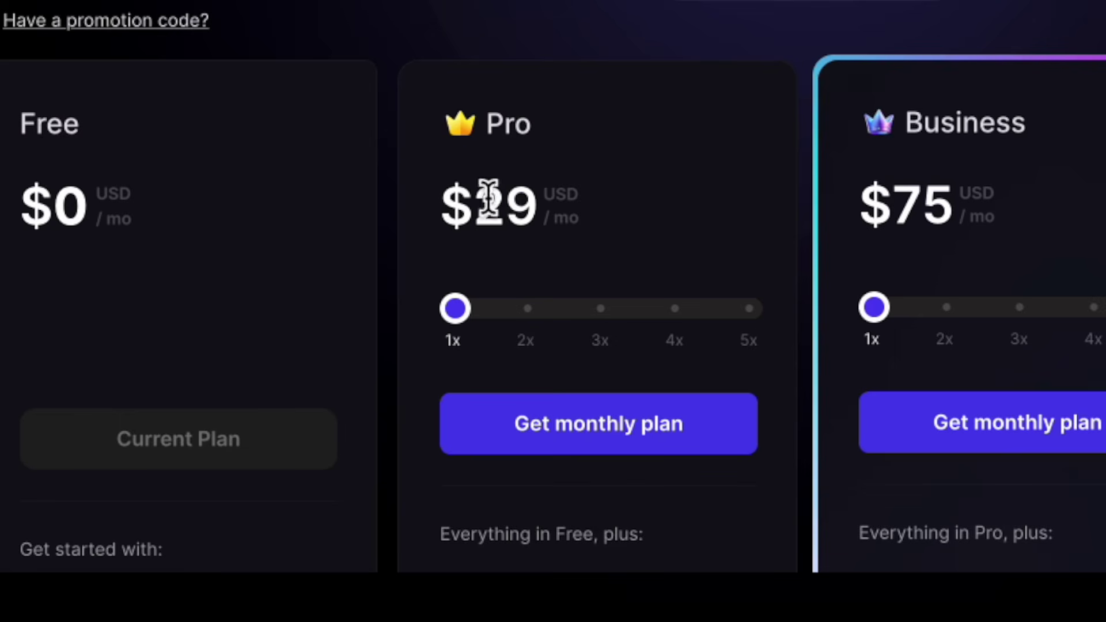
{"action": "left_click_drag", "start_coordinate": [489, 197], "coordinate": [537, 206]}
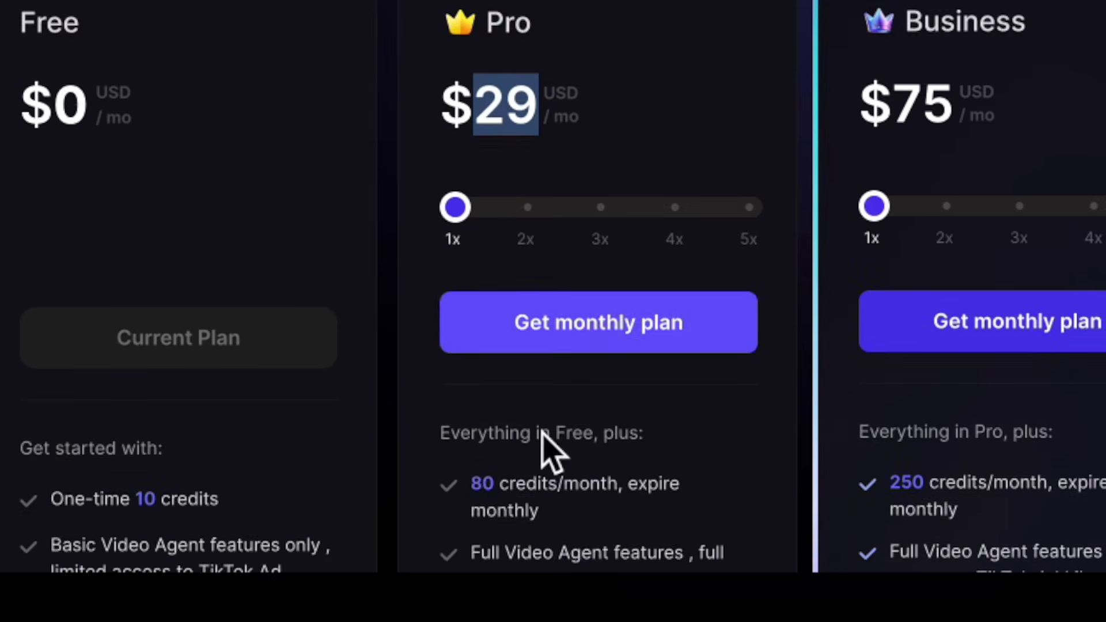
{"action": "left_click_drag", "start_coordinate": [470, 426], "coordinate": [583, 459]}
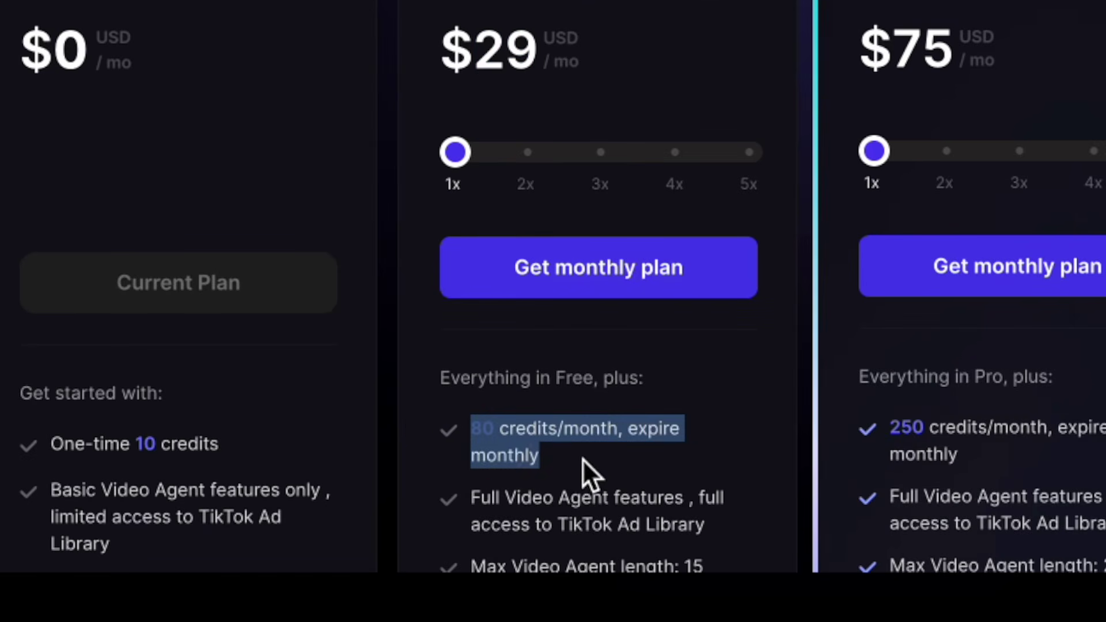
{"action": "left_click", "coordinate": [558, 432]}
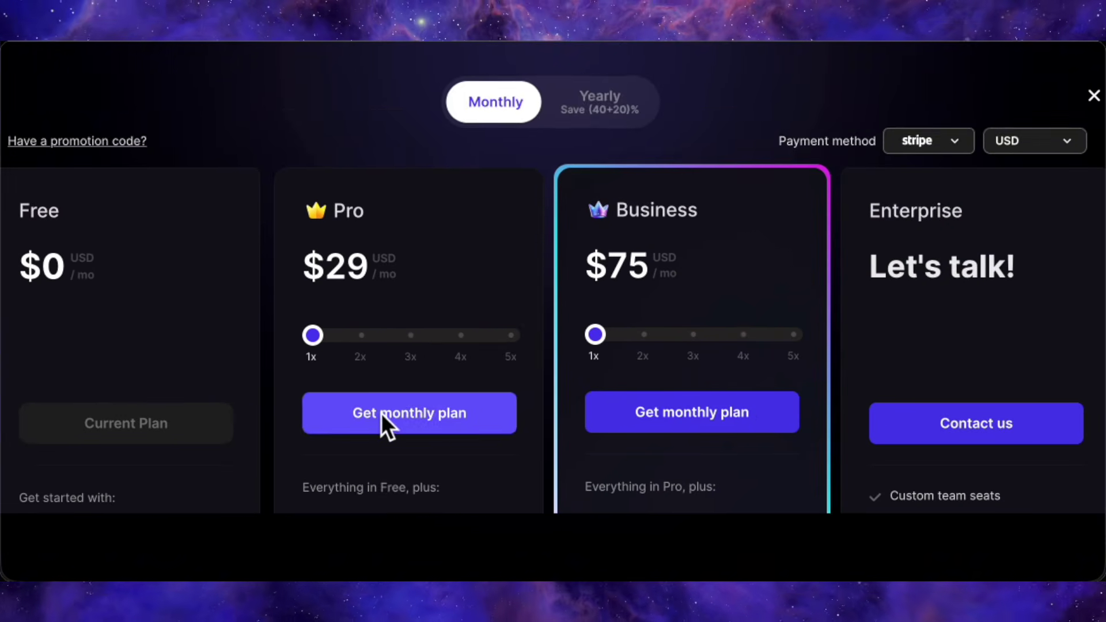
{"action": "scroll", "coordinate": [557, 282], "scroll_direction": "down", "scroll_amount": 1}
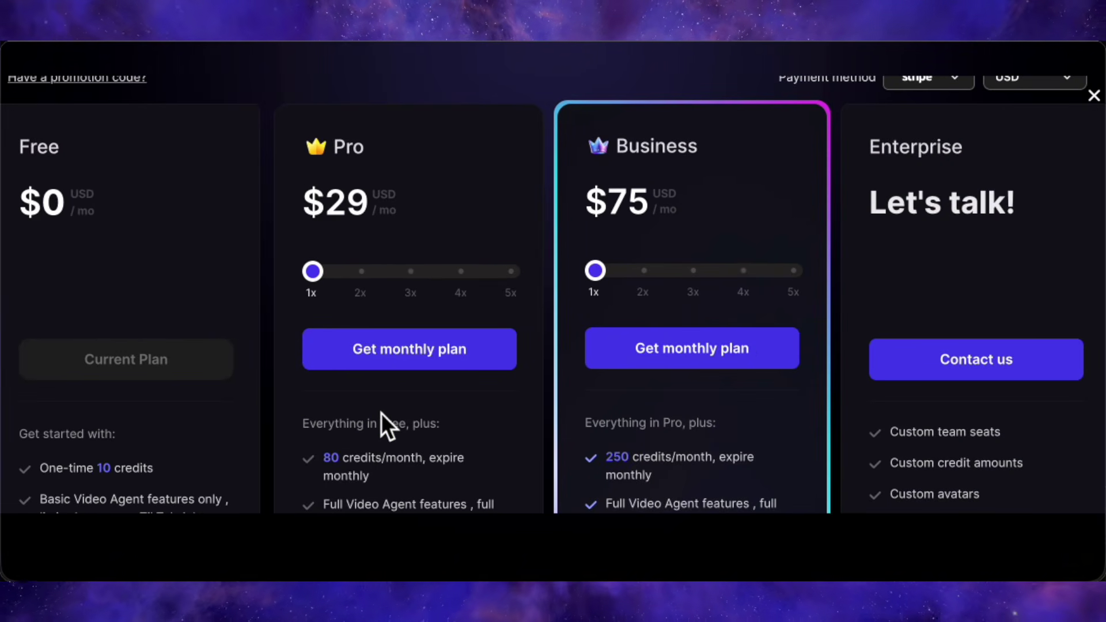